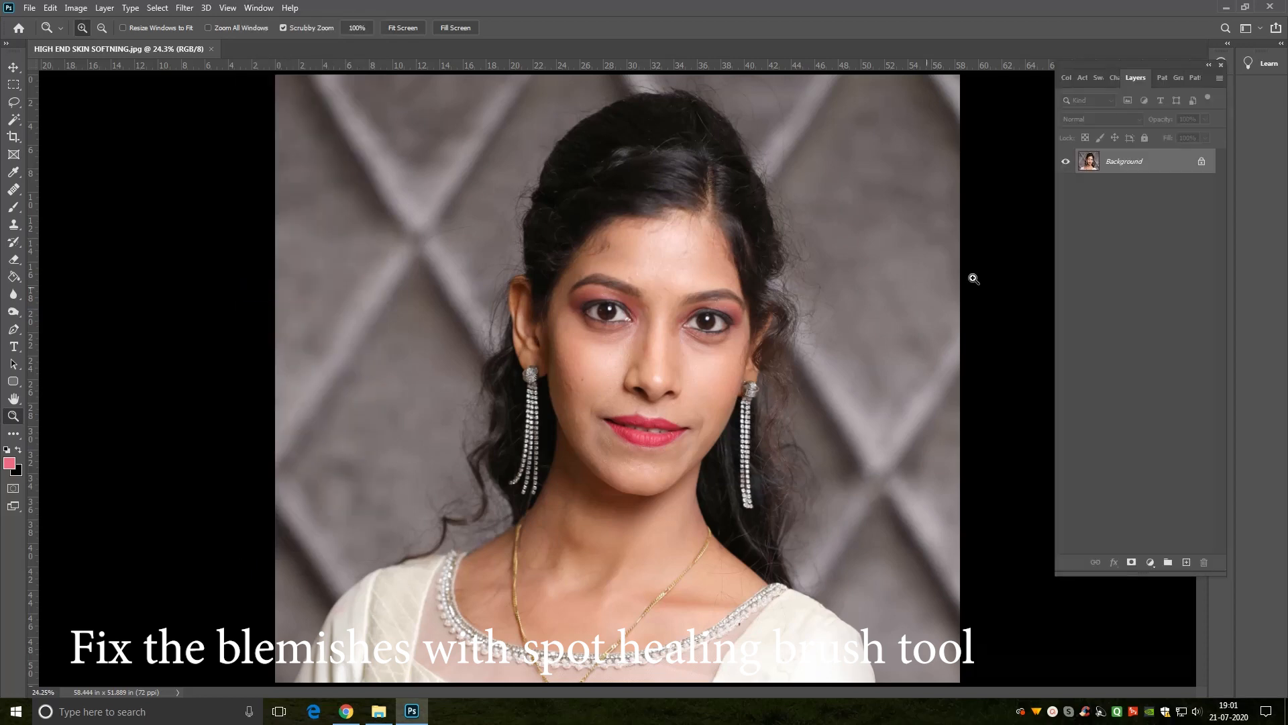
# Step: Duplicate the Background layer as Background copy
pyautogui.click(707, 396)
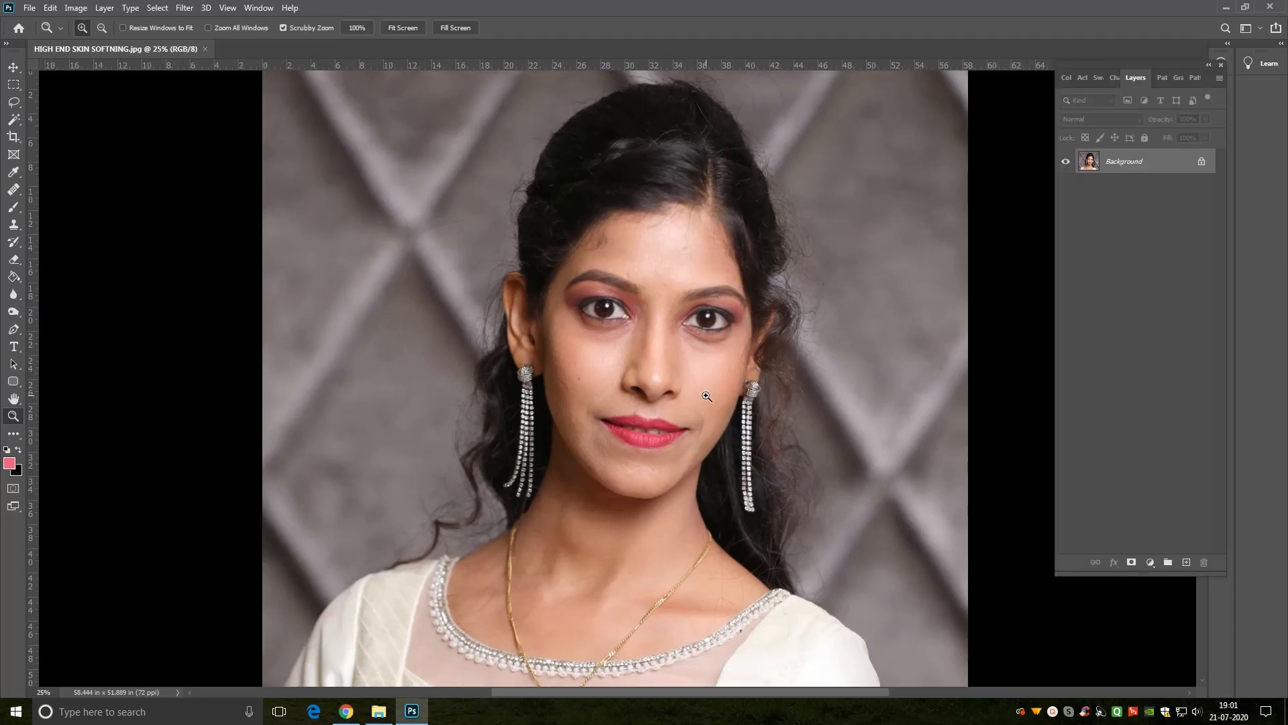
pyautogui.rightClick(1146, 168)
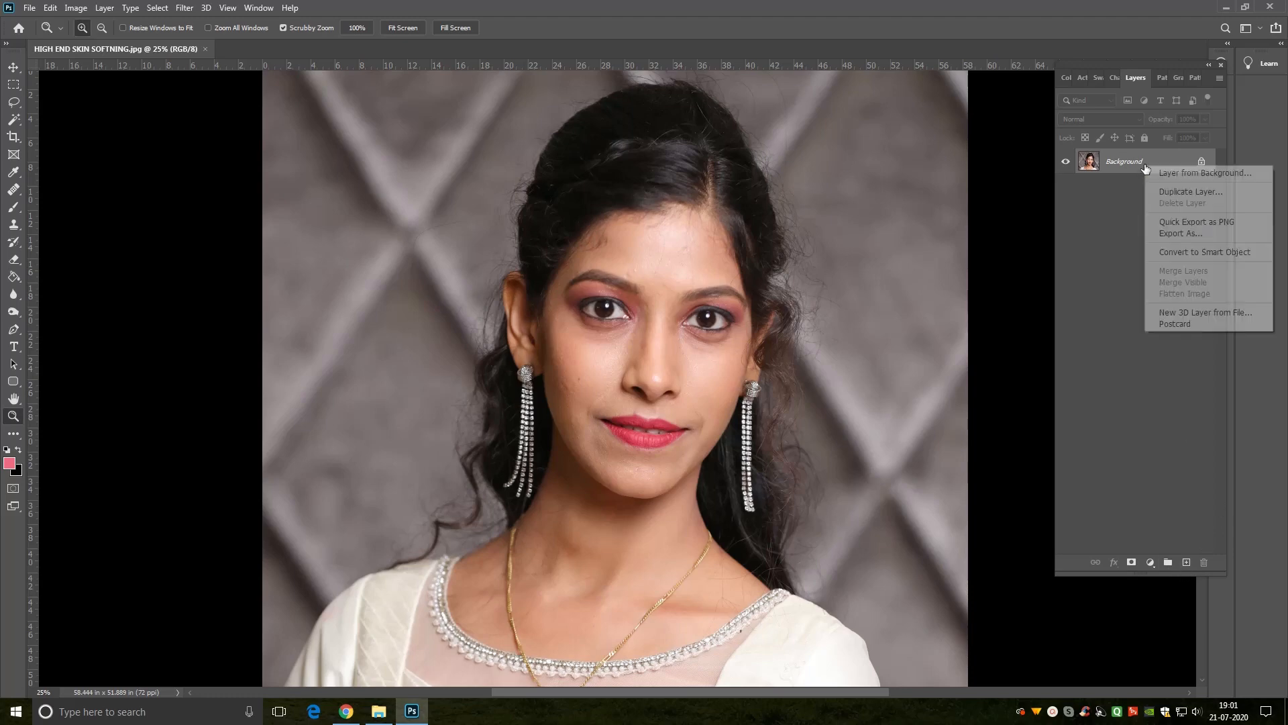
pyautogui.click(1195, 194)
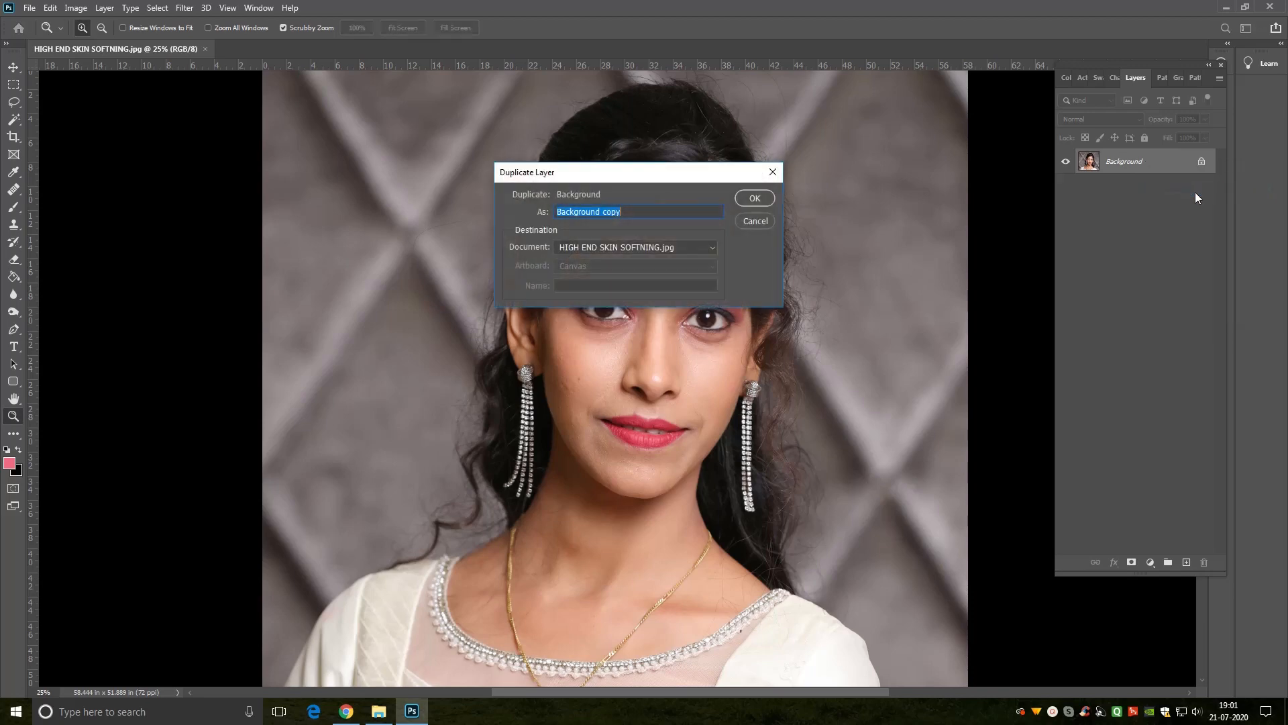
pyautogui.click(753, 199)
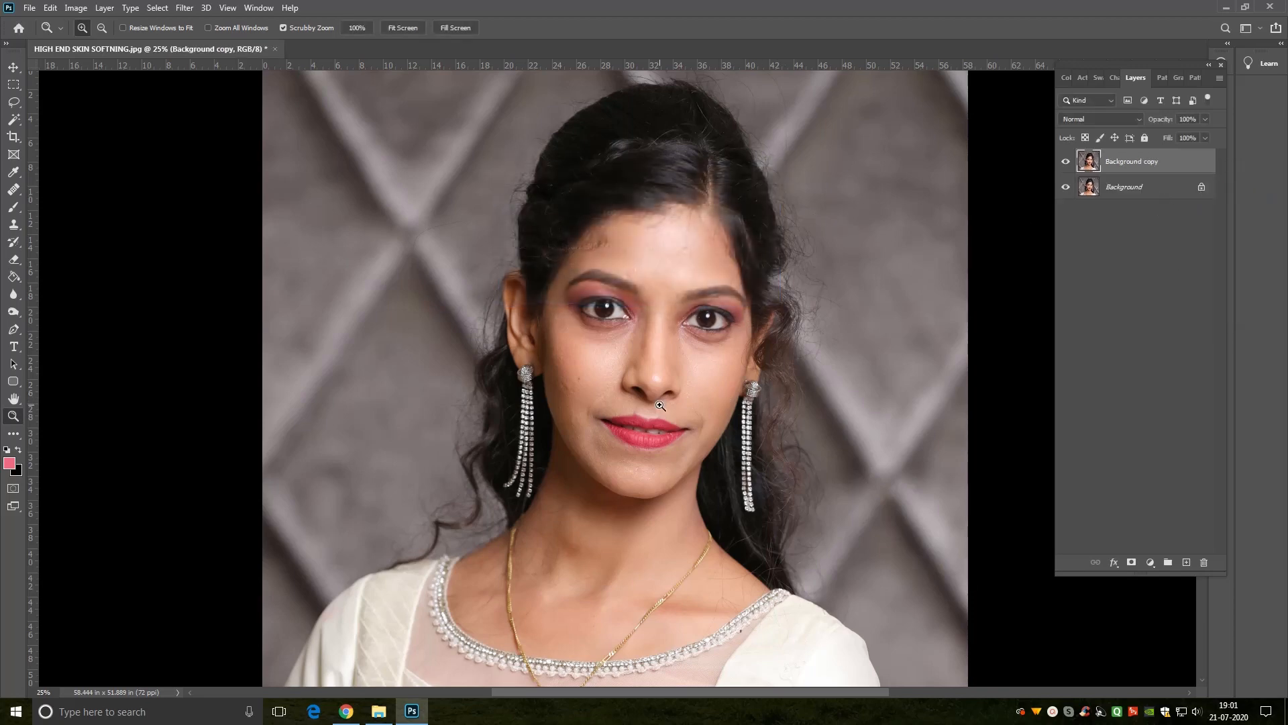
# Step: Heal the dark mole and nearby dark marks on the cheek beside the earring using the Spot Healing Brush at 35 px
pyautogui.click(621, 406)
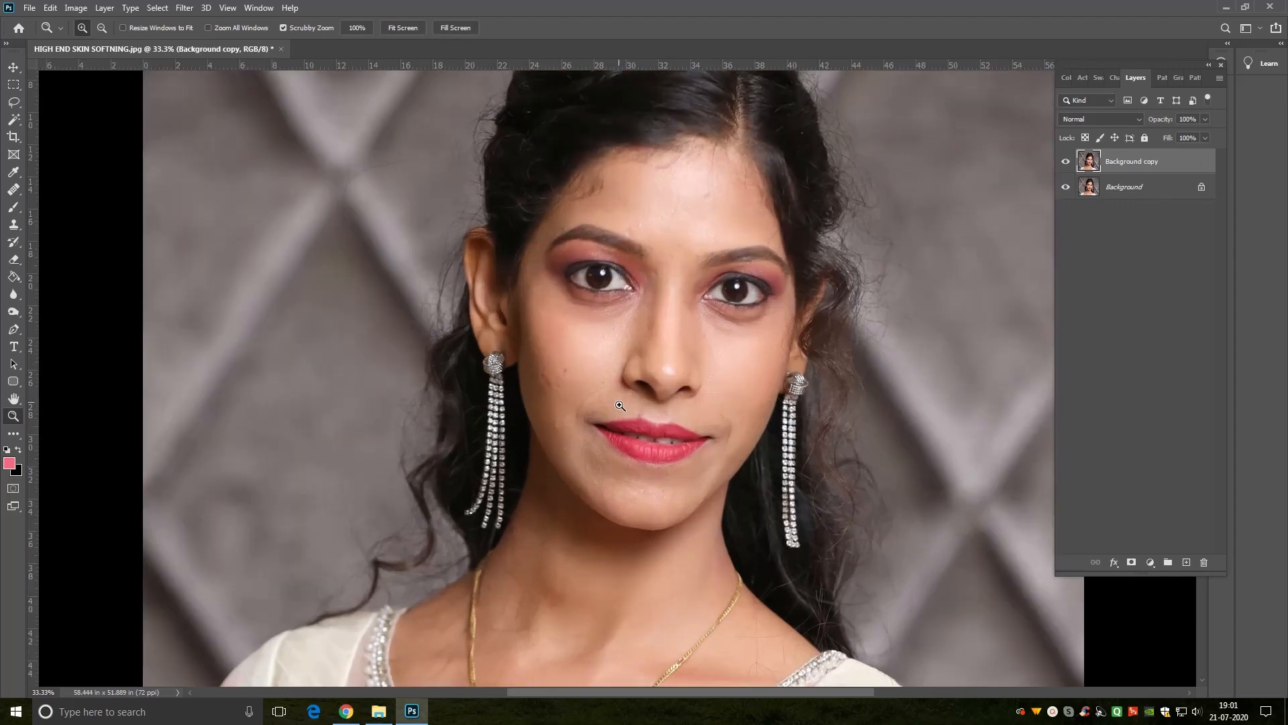
pyautogui.moveTo(592, 379); pyautogui.dragTo(627, 409)
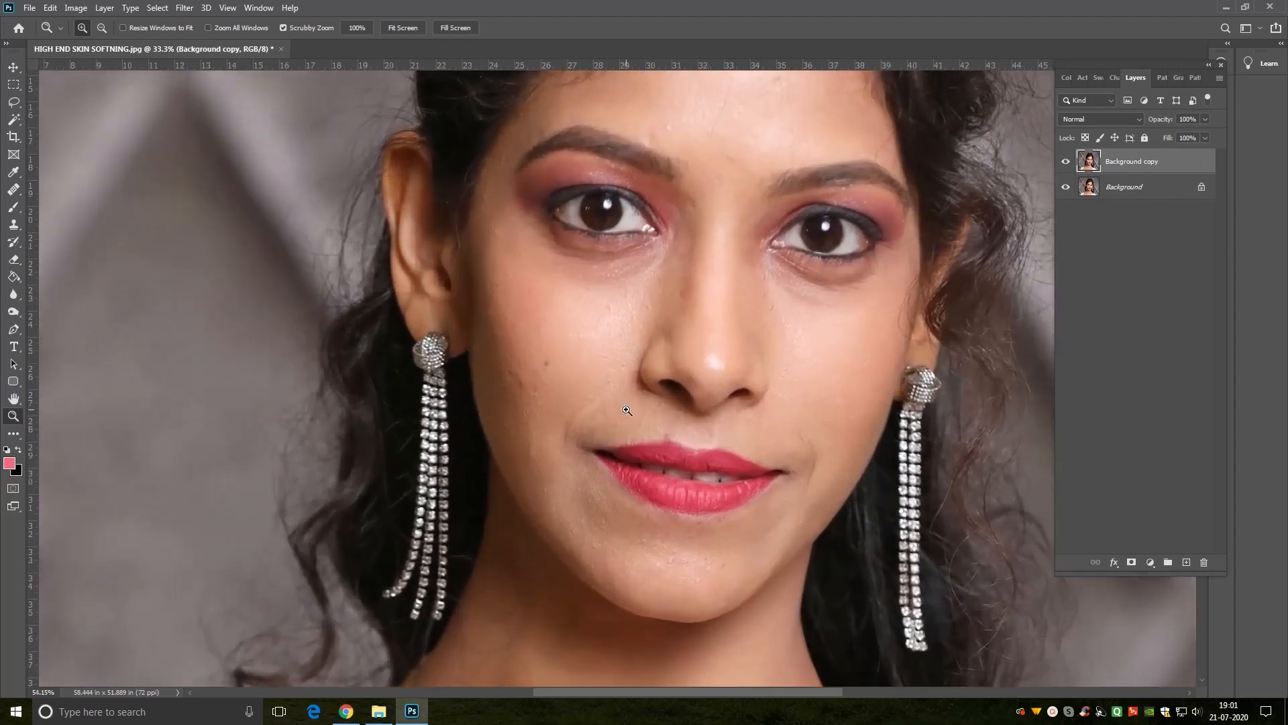
pyautogui.click(13, 190)
pyautogui.rightClick(16, 193)
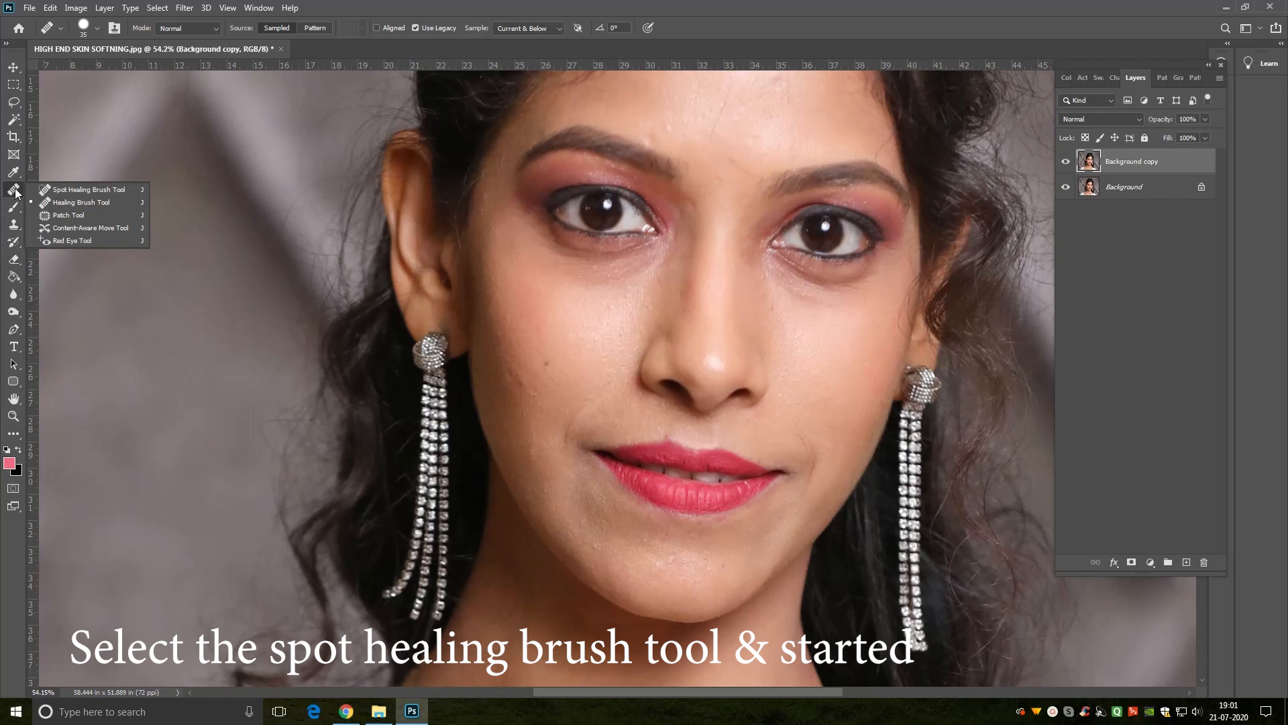
pyautogui.click(91, 190)
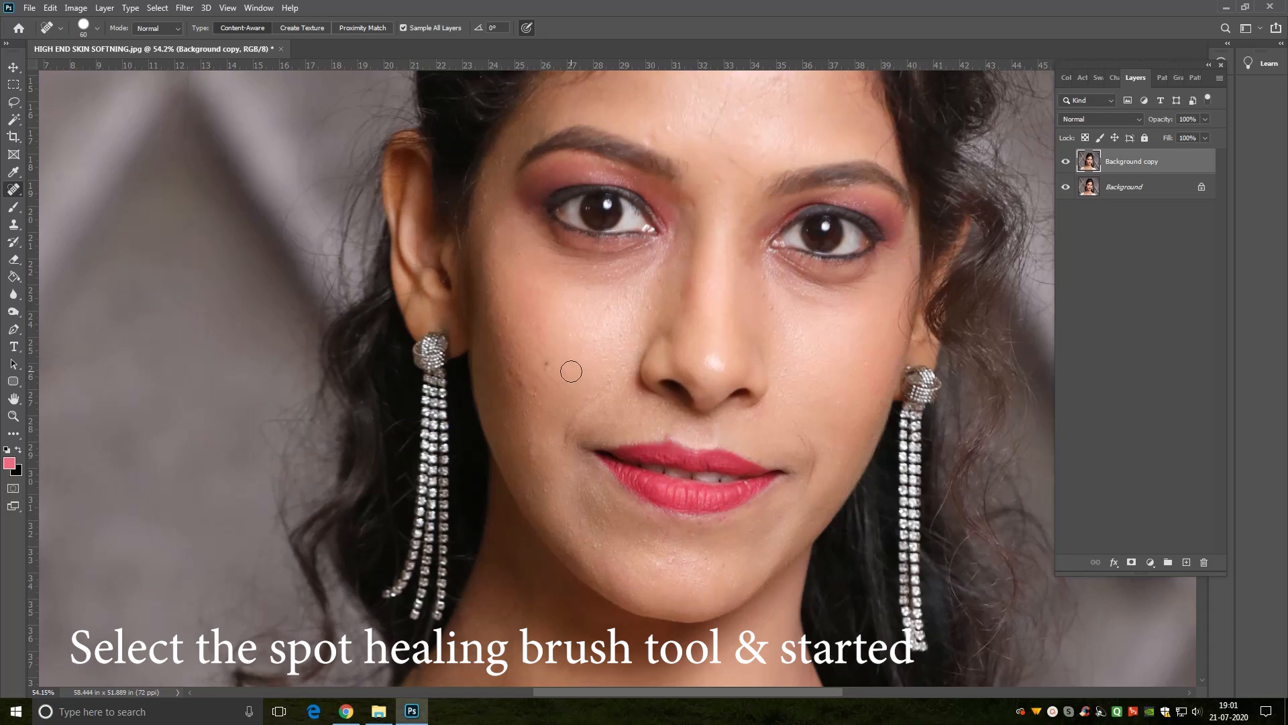
pyautogui.hotkey('ctrl', '+')
pyautogui.hotkey('ctrl', '+')
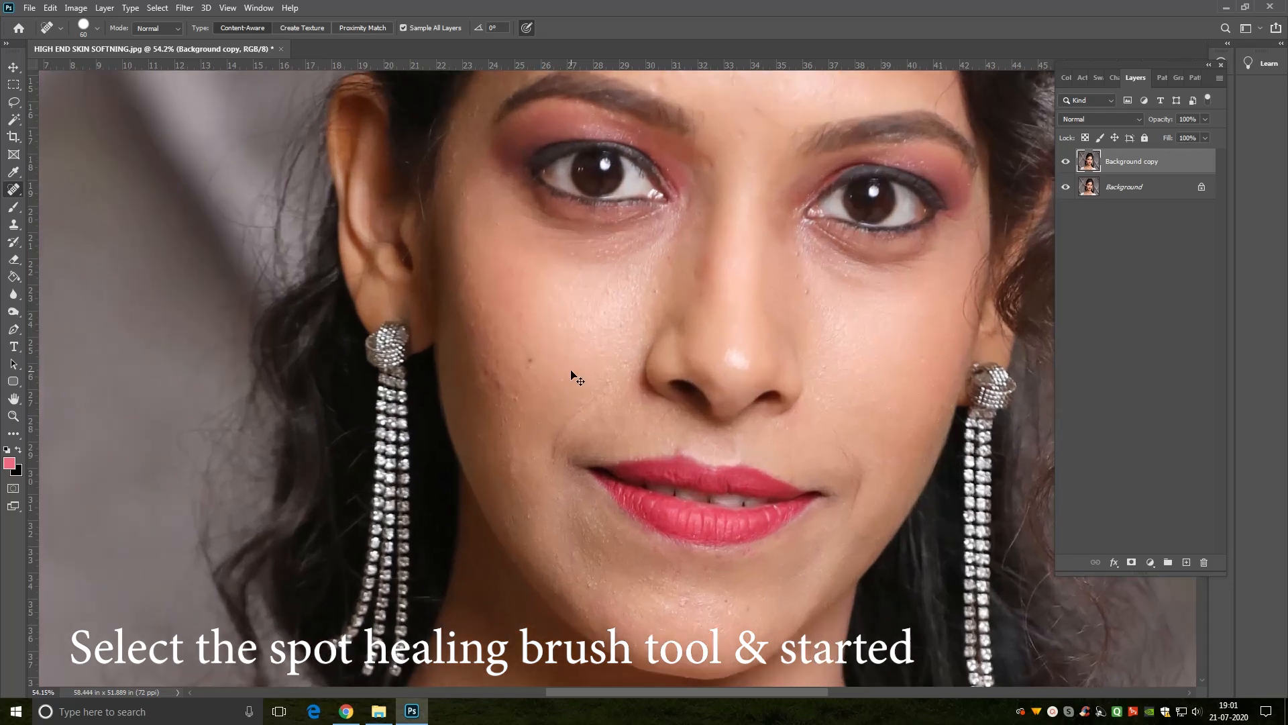
pyautogui.press('[')
pyautogui.press('[')
pyautogui.press('[')
pyautogui.press('[')
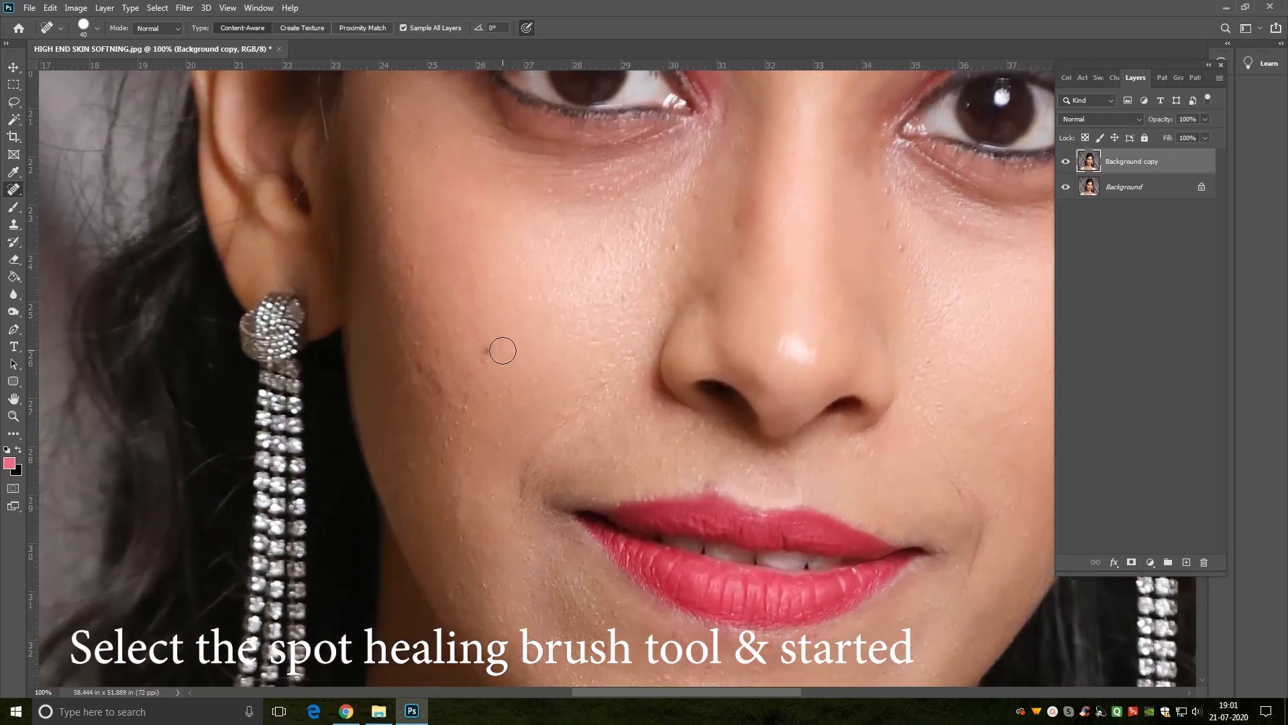
pyautogui.keyDown('alt'); pyautogui.click(488, 353); pyautogui.keyUp('alt')
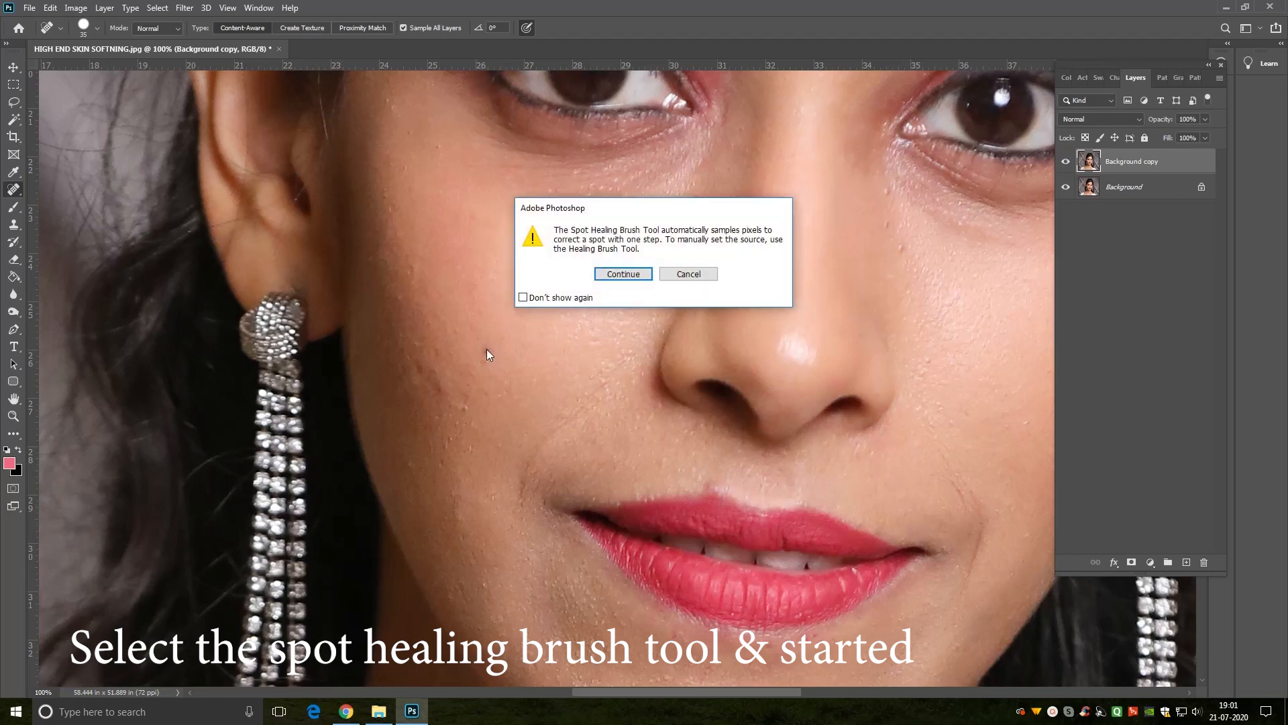
pyautogui.click(634, 277)
pyautogui.moveTo(488, 349)
pyautogui.mouseDown()
pyautogui.moveTo(416, 365)
pyautogui.moveTo(433, 388)
pyautogui.mouseUp()
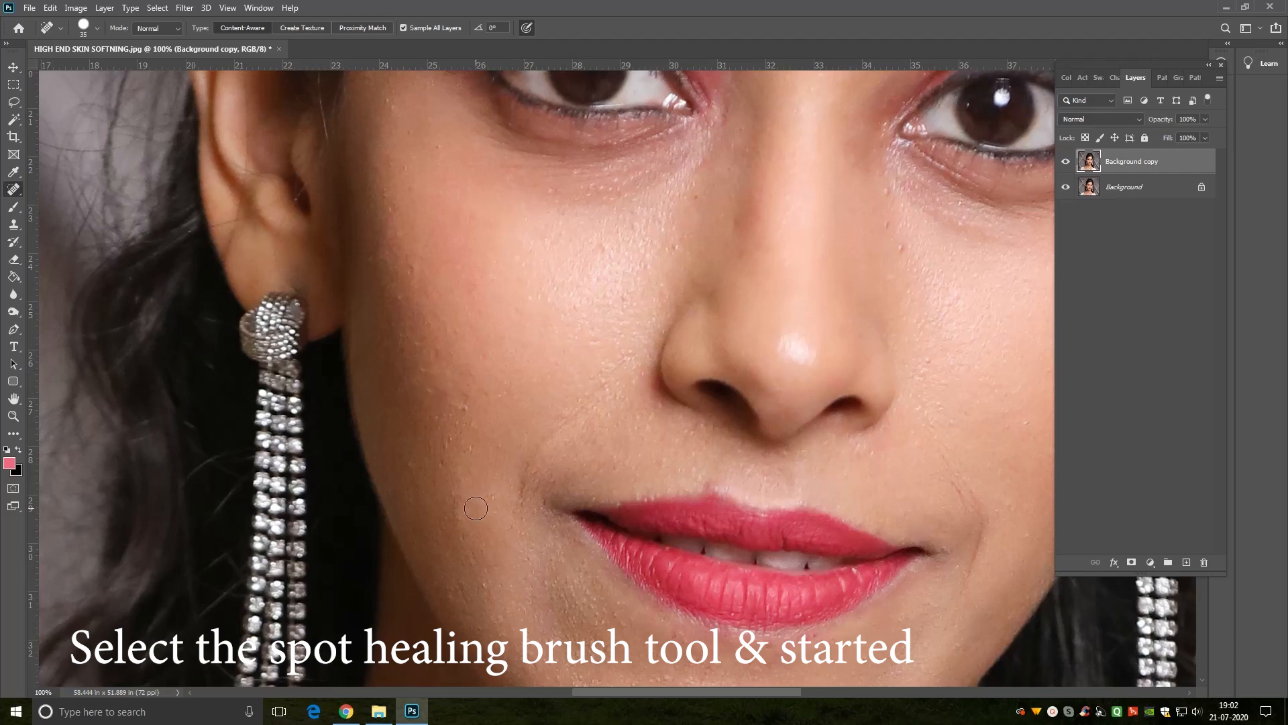
# Step: Heal the small bumps on the cheek and the spots beside the nose with the Spot Healing Brush at 25 px
pyautogui.press('[')
pyautogui.moveTo(458, 411); pyautogui.dragTo(461, 403)
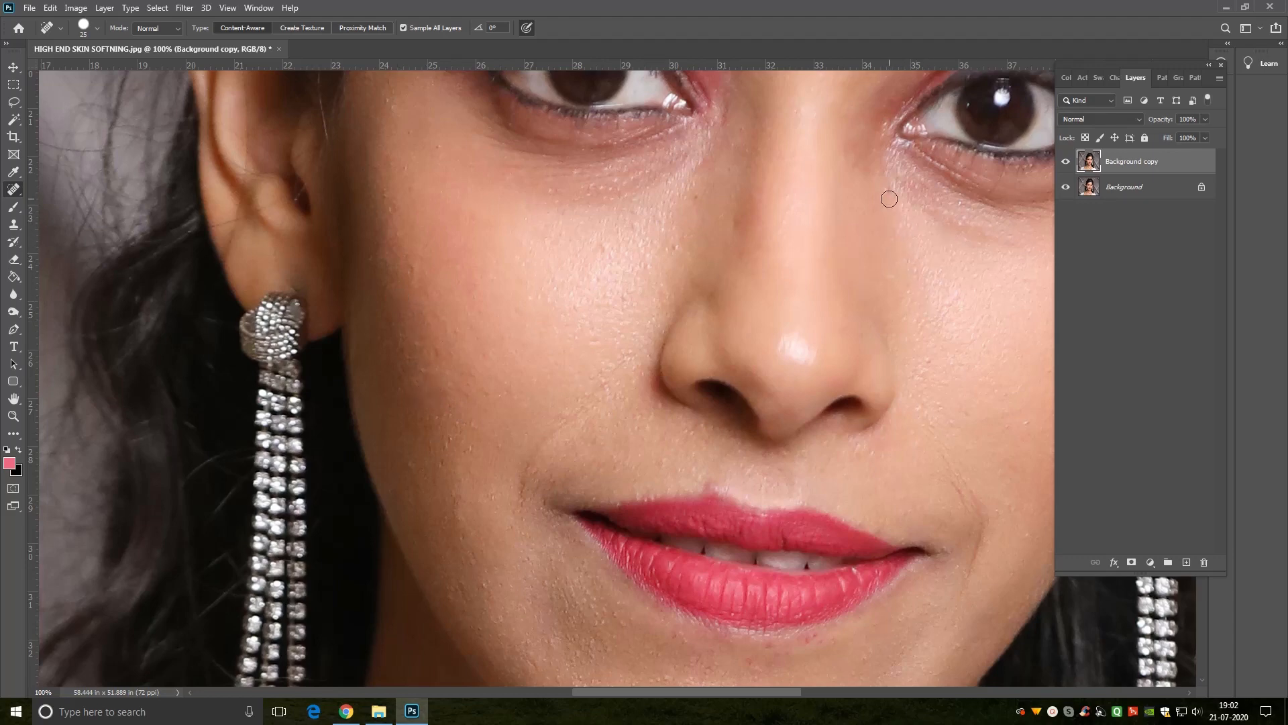
pyautogui.moveTo(912, 443)
pyautogui.mouseDown()
pyautogui.moveTo(767, 351)
pyautogui.moveTo(870, 379)
pyautogui.mouseUp()
# Step: Heal the blemishes on the forehead, between the eyebrows and just above the eyebrow with the Spot Healing Brush
pyautogui.moveTo(441, 282); pyautogui.dragTo(522, 621)
pyautogui.moveTo(673, 271); pyautogui.dragTo(665, 378)
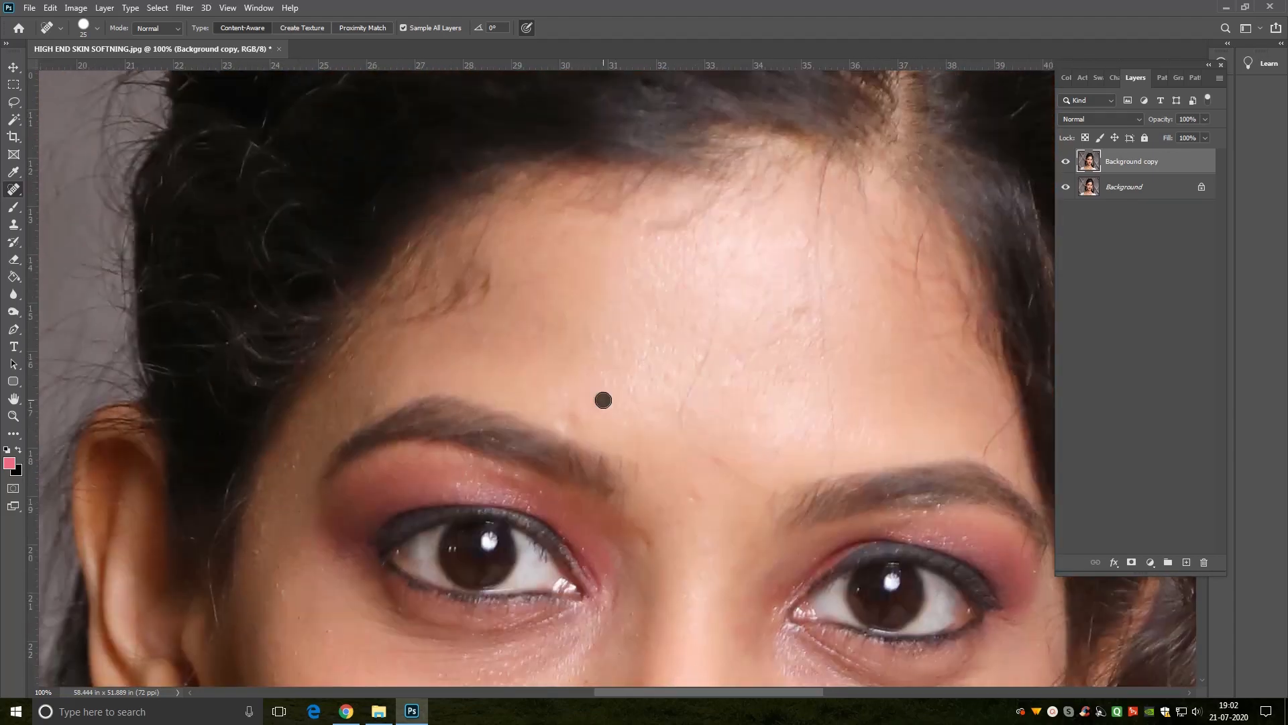
pyautogui.click(803, 313)
pyautogui.click(693, 499)
pyautogui.click(647, 546)
pyautogui.click(568, 423)
pyautogui.moveTo(718, 295)
pyautogui.mouseDown()
pyautogui.moveTo(681, 417)
pyautogui.moveTo(753, 484)
pyautogui.mouseUp()
pyautogui.moveTo(835, 449)
pyautogui.mouseDown()
pyautogui.moveTo(813, 245)
pyautogui.moveTo(803, 326)
pyautogui.mouseUp()
# Step: Heal the spot beside the nose and the blemish on the chin with the Spot Healing Brush at 30 px
pyautogui.moveTo(673, 453); pyautogui.dragTo(690, 117)
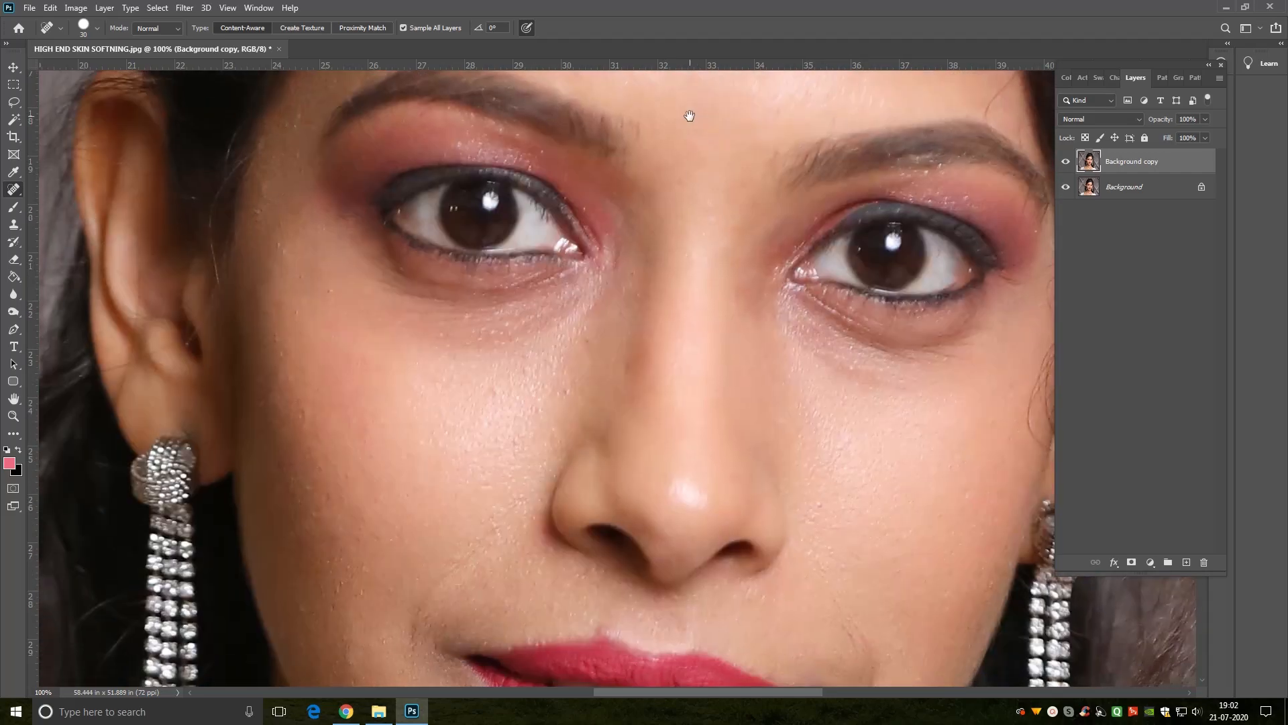
pyautogui.moveTo(724, 457); pyautogui.dragTo(805, 404)
pyautogui.click(665, 344)
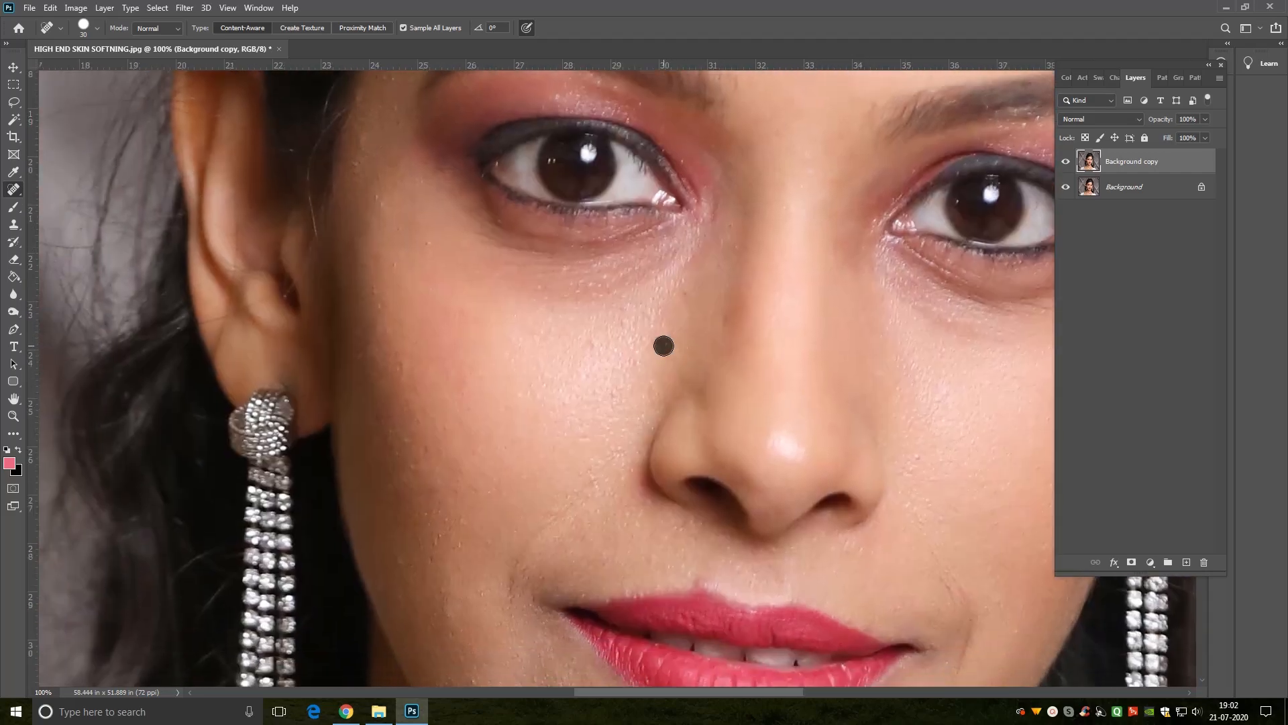
pyautogui.moveTo(583, 534); pyautogui.dragTo(477, 409)
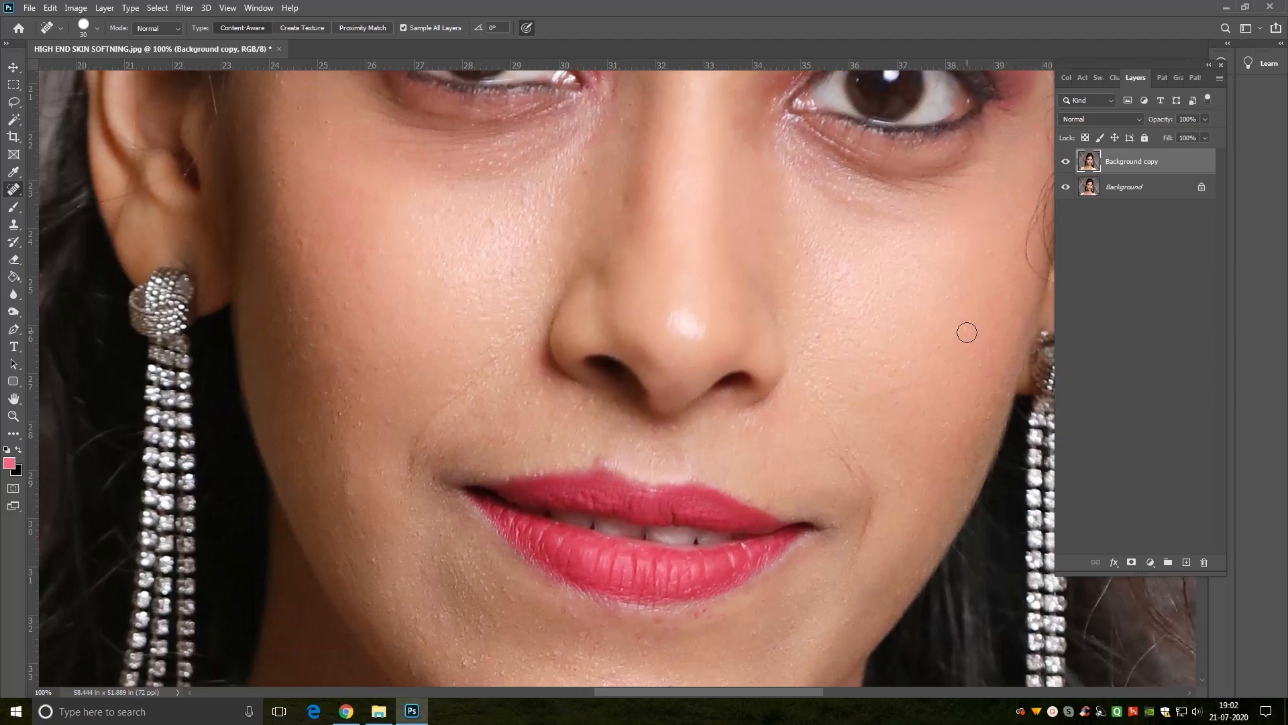
pyautogui.moveTo(432, 534); pyautogui.dragTo(459, 379)
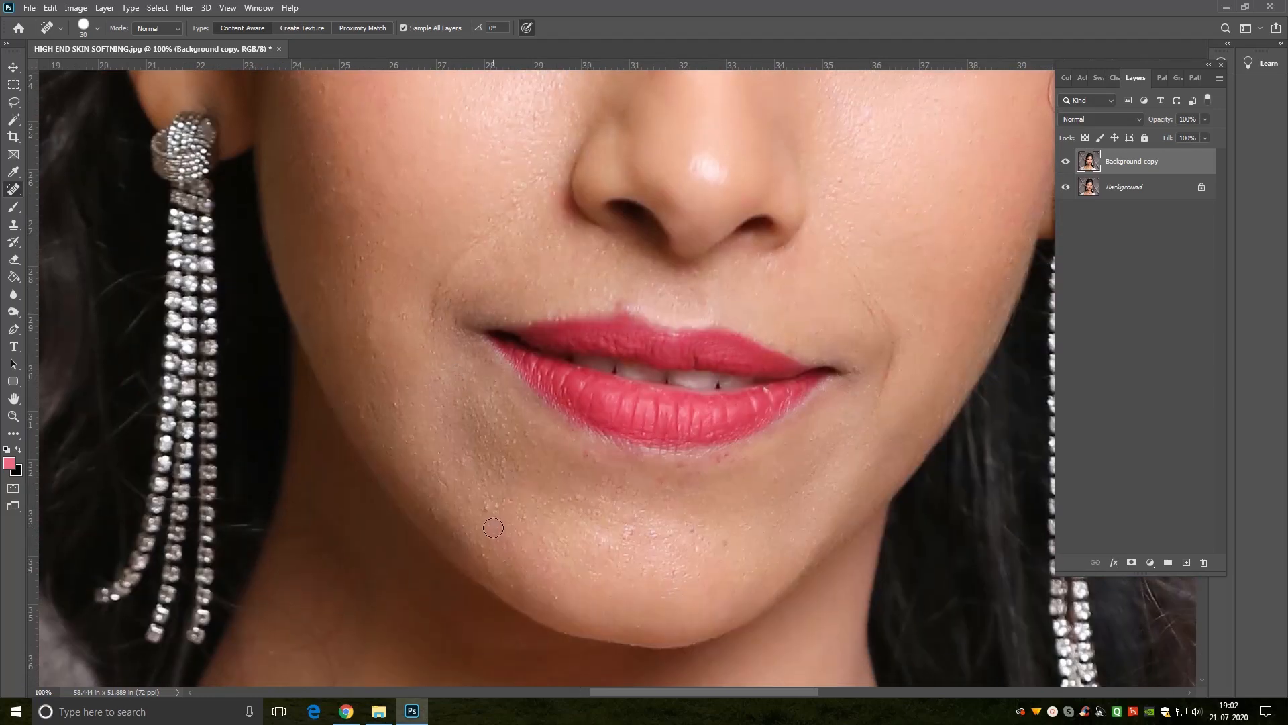
pyautogui.click(626, 537)
# Step: Switch to the Healing Brush and retouch the red spot below the lower lip, reducing the brush to 25 px
pyautogui.press('[')
pyautogui.rightClick(22, 197)
pyautogui.click(72, 202)
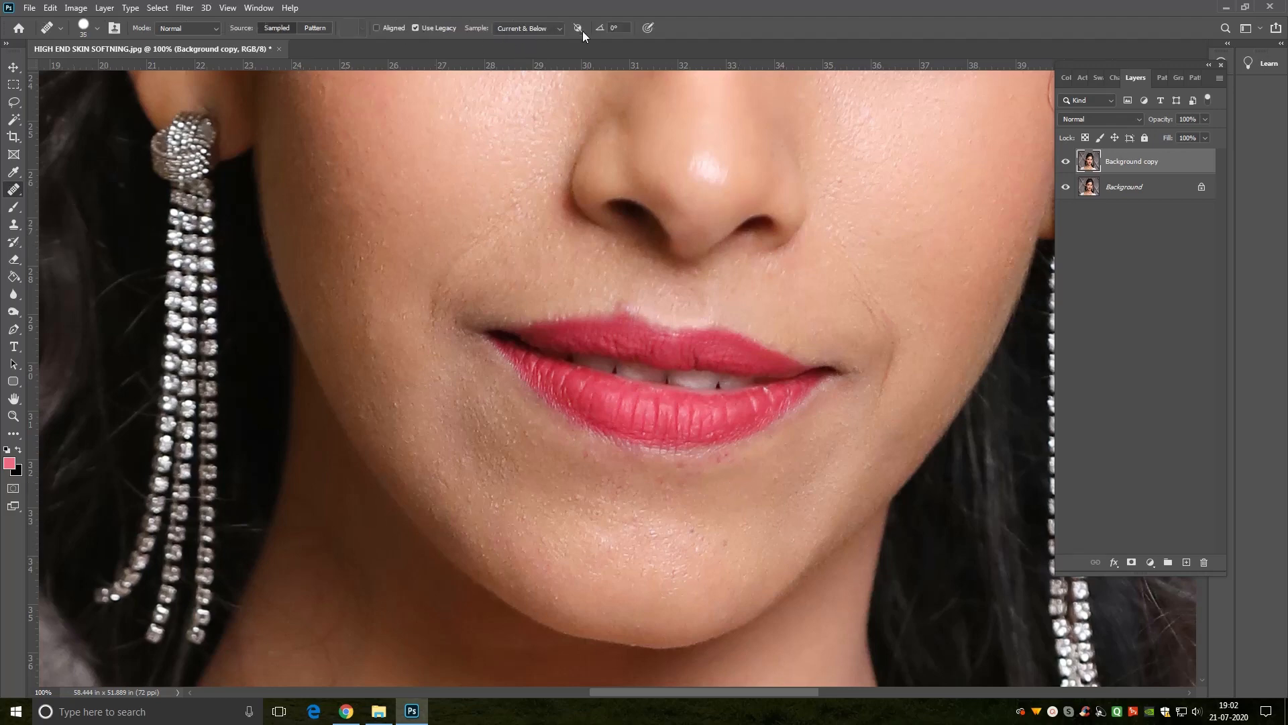
pyautogui.press('[')
pyautogui.keyDown('alt'); pyautogui.click(702, 481); pyautogui.keyUp('alt')
pyautogui.press('[')
# Step: Review the retouched skin on the whole face and close up around the eyes, nose and cheeks
pyautogui.moveTo(480, 195); pyautogui.dragTo(491, 498)
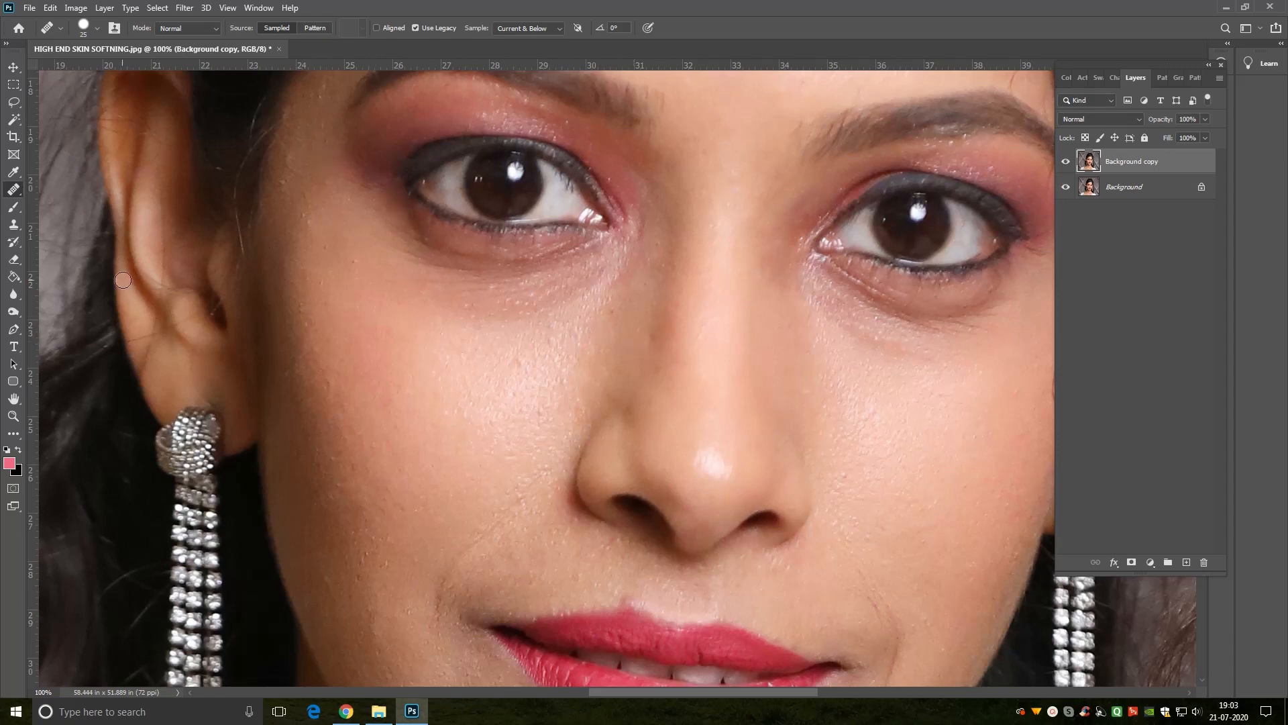
pyautogui.click(13, 416)
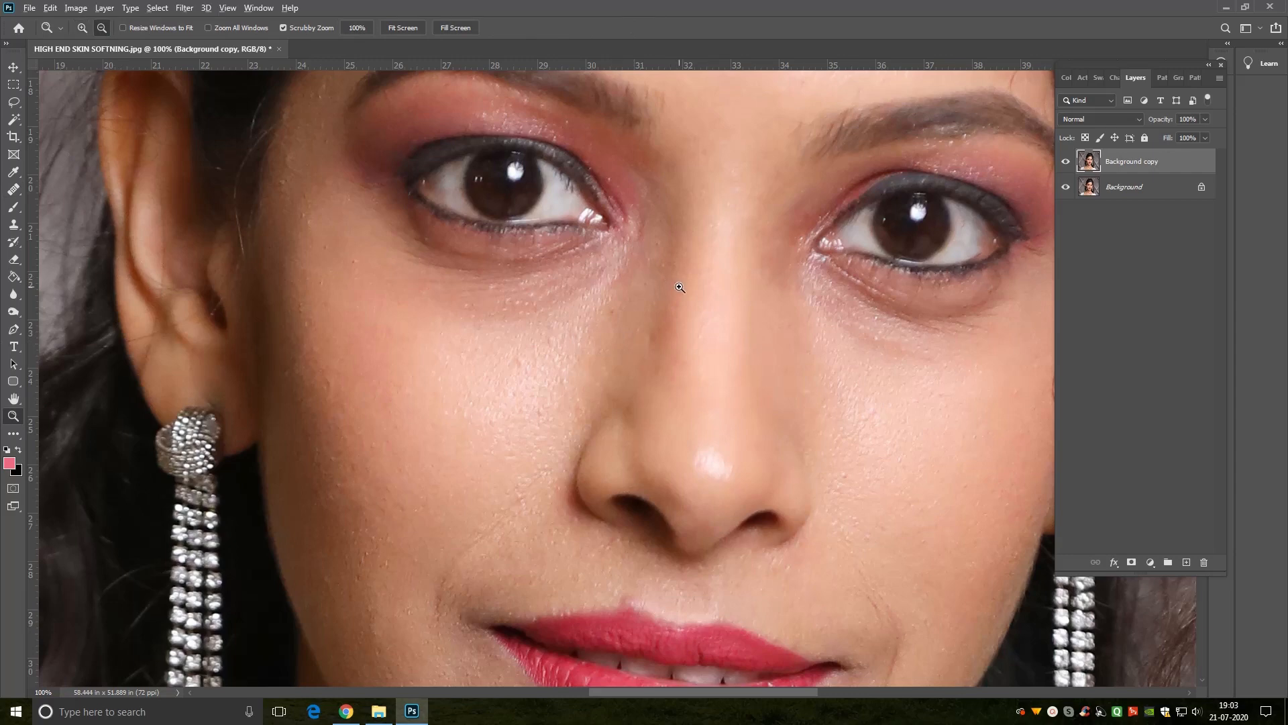
pyautogui.keyDown('alt'); pyautogui.click(679, 288); pyautogui.keyUp('alt')
pyautogui.keyDown('alt'); pyautogui.click(679, 287); pyautogui.keyUp('alt')
pyautogui.keyDown('alt'); pyautogui.click(679, 287); pyautogui.keyUp('alt')
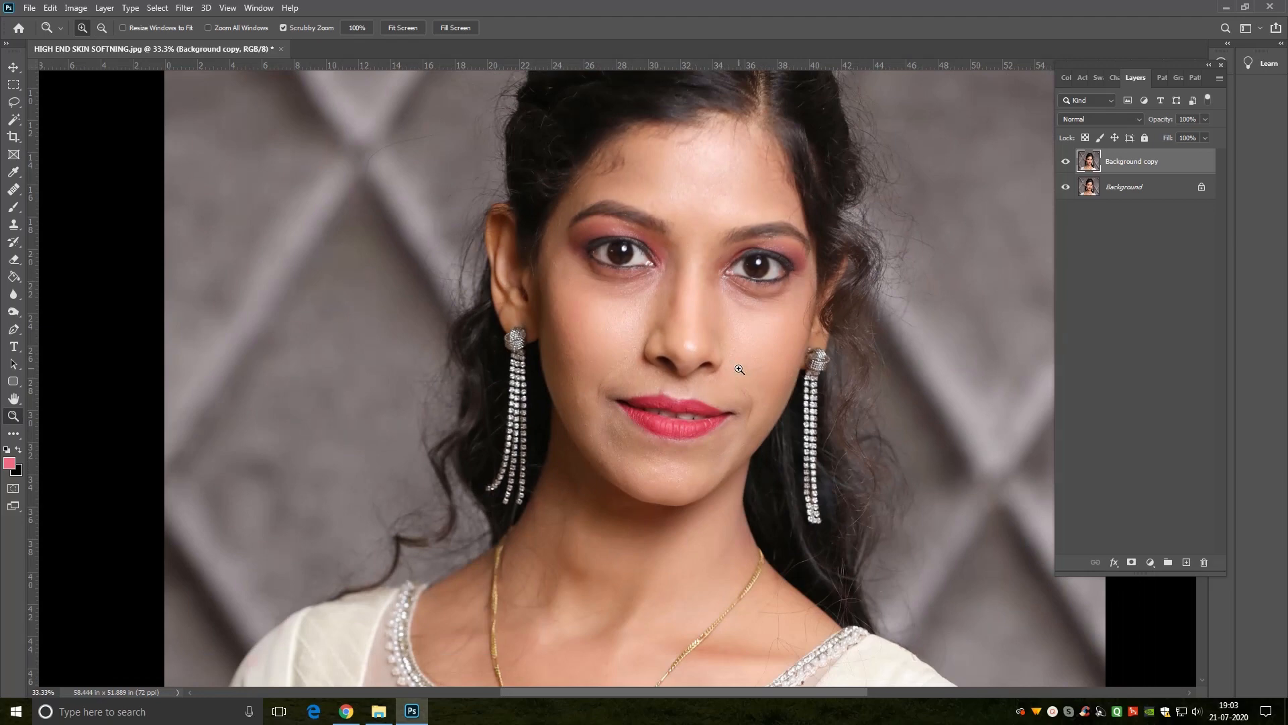
pyautogui.click(695, 327)
pyautogui.click(723, 358)
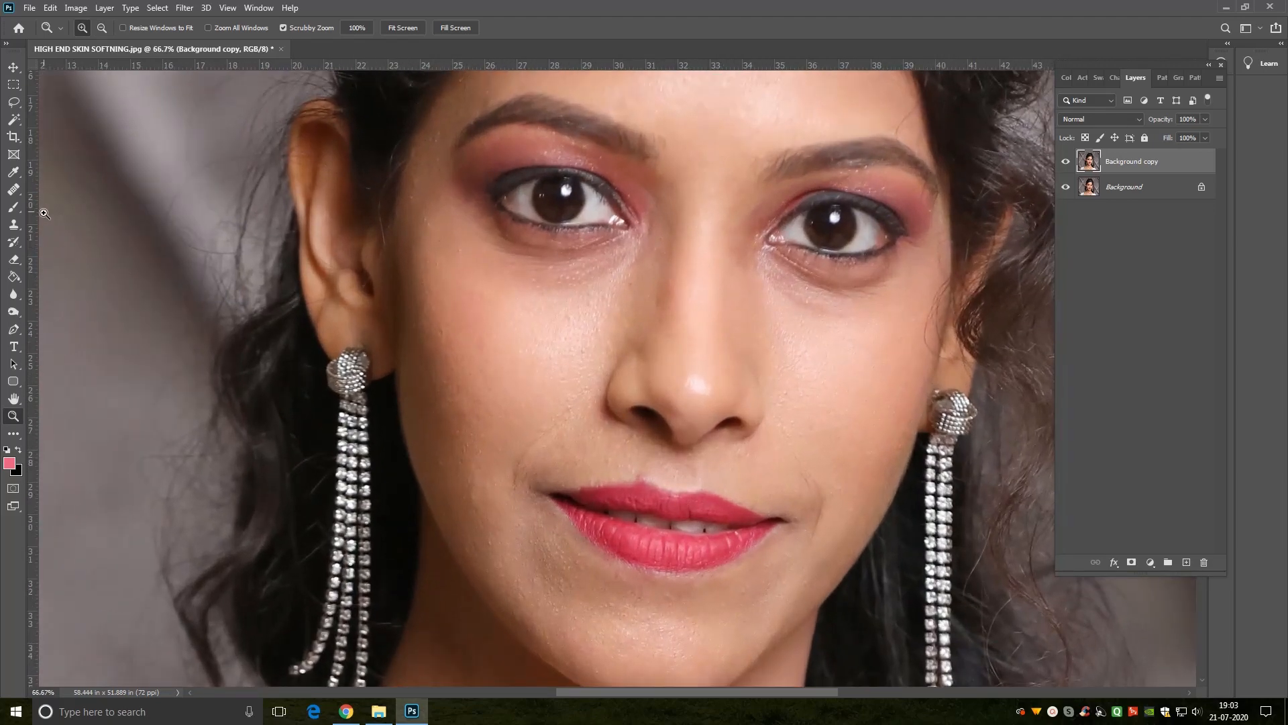
# Step: Retouch the side of the nose, the upper cheek and the corner of the mouth with the Healing Brush at 60 px
pyautogui.click(14, 190)
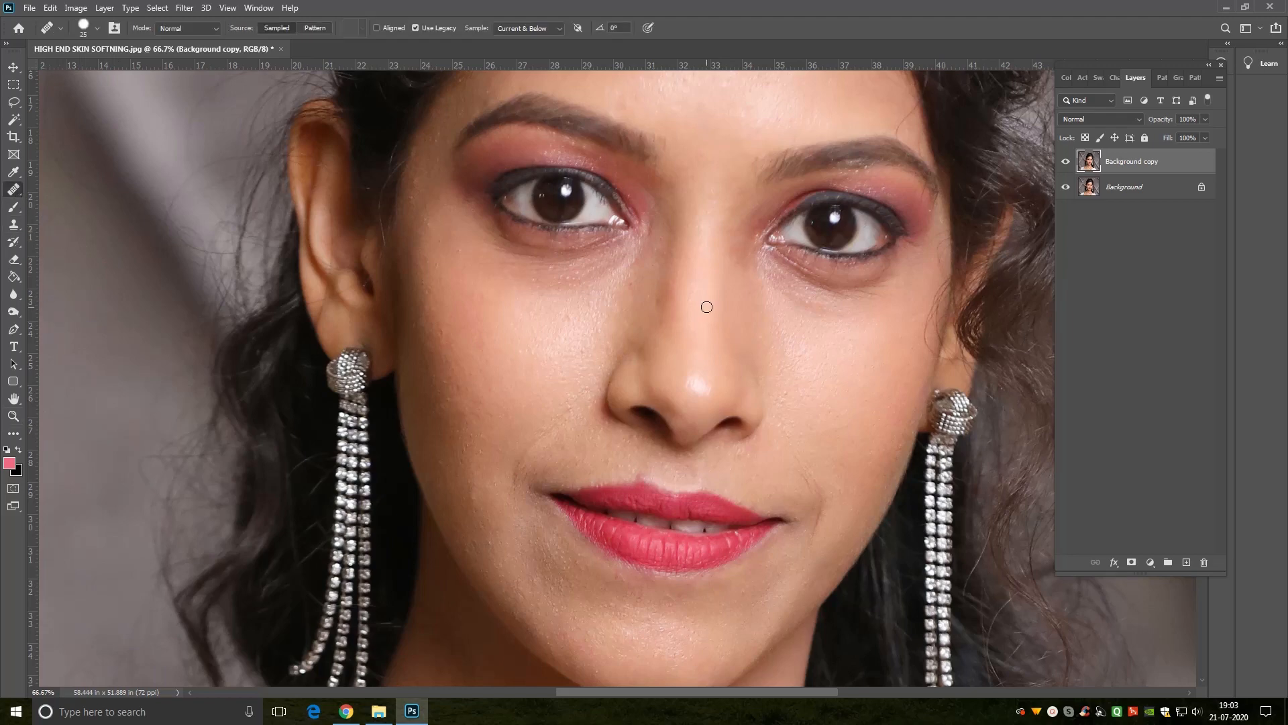
pyautogui.press(']')
pyautogui.click(672, 296)
pyautogui.keyDown('alt'); pyautogui.click(657, 327); pyautogui.keyUp('alt')
pyautogui.keyDown('alt'); pyautogui.click(620, 328); pyautogui.keyUp('alt')
pyautogui.click(579, 314)
pyautogui.keyDown('alt'); pyautogui.click(577, 315); pyautogui.keyUp('alt')
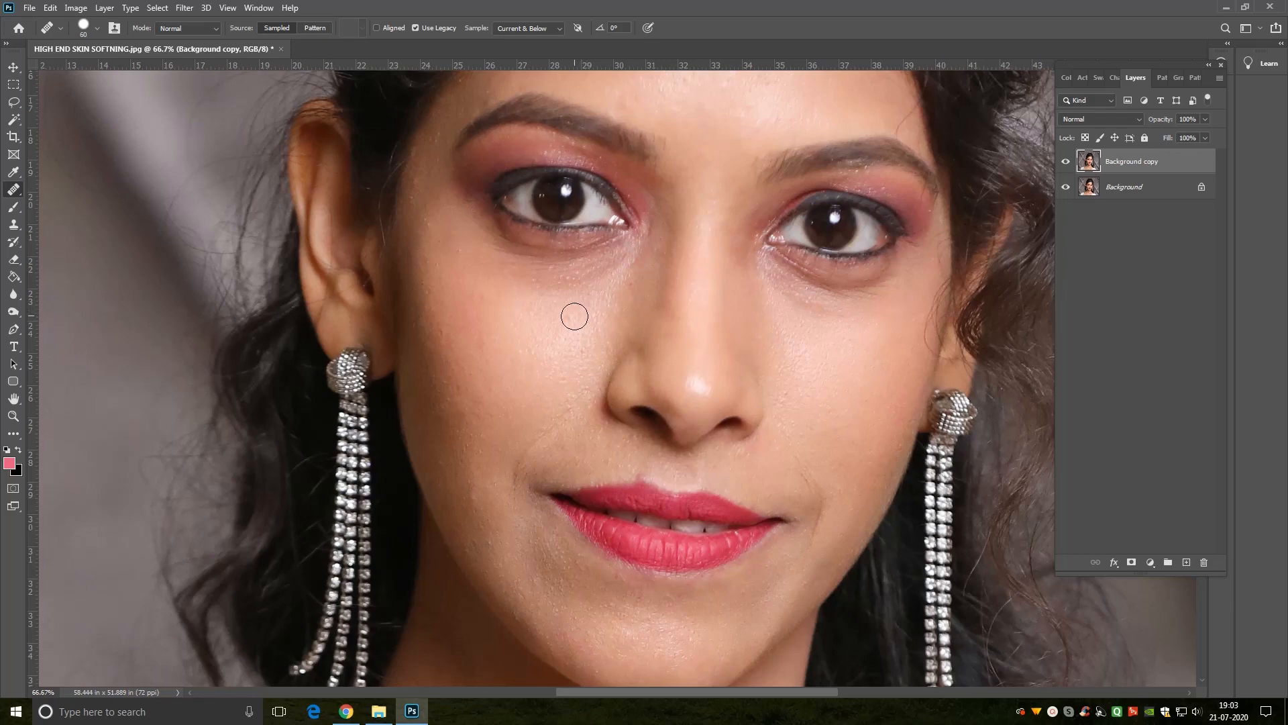
pyautogui.click(534, 496)
# Step: Retouch uneven skin on both cheeks and beside the nose bridge with the Healing Brush at 50 px
pyautogui.press('[')
pyautogui.click(497, 383)
pyautogui.moveTo(832, 352); pyautogui.dragTo(824, 391)
pyautogui.click(780, 360)
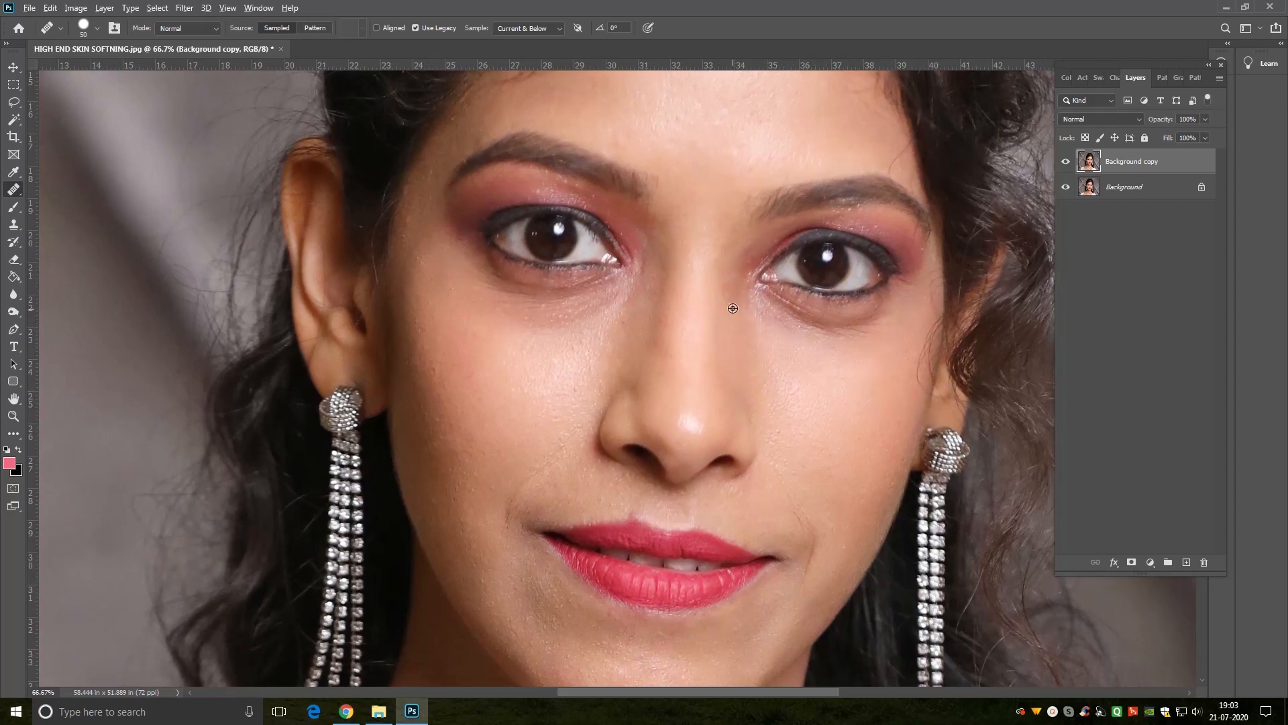
pyautogui.click(754, 213)
pyautogui.moveTo(756, 393)
pyautogui.mouseDown()
pyautogui.moveTo(756, 494)
pyautogui.moveTo(742, 396)
pyautogui.mouseUp()
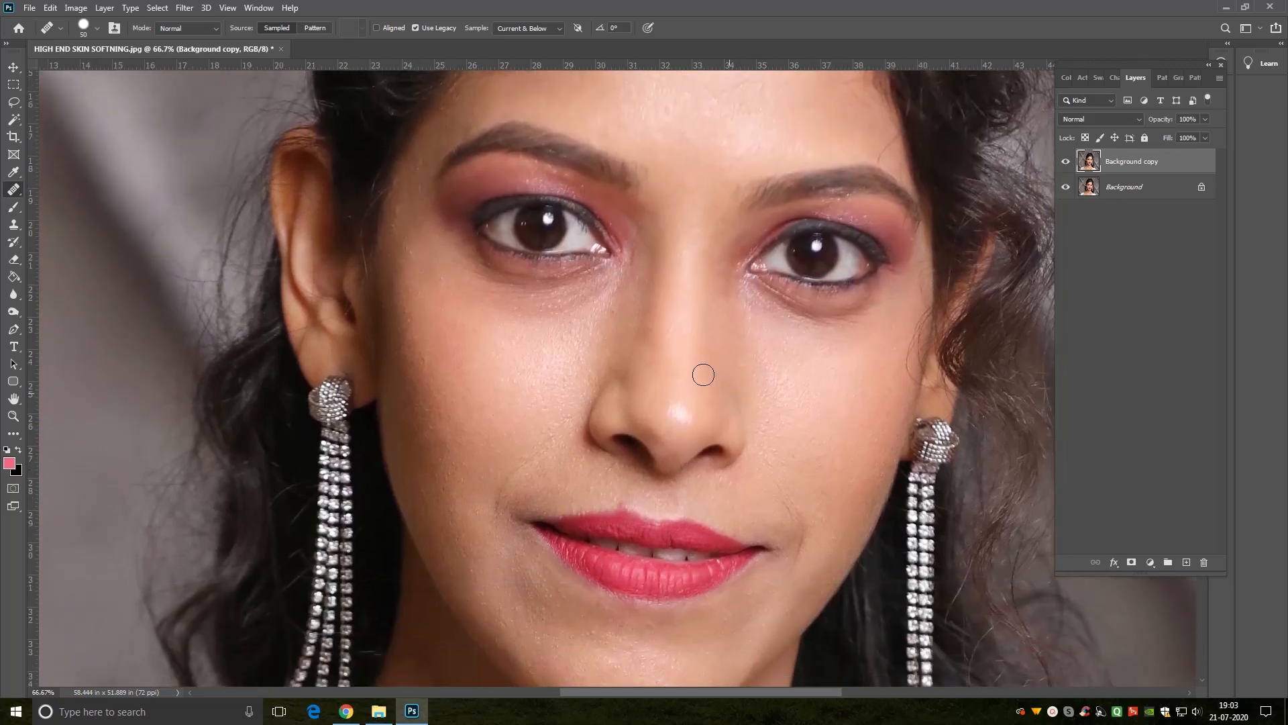
# Step: Even out the skin along both sides of the nose with the 50 px Healing Brush
pyautogui.keyDown('alt'); pyautogui.click(655, 373); pyautogui.keyUp('alt')
pyautogui.click(655, 362)
pyautogui.keyDown('alt'); pyautogui.click(648, 327); pyautogui.keyUp('alt')
pyautogui.click(652, 359)
pyautogui.click(702, 393)
pyautogui.keyDown('alt'); pyautogui.click(623, 363); pyautogui.keyUp('alt')
pyautogui.click(642, 398)
pyautogui.click(729, 380)
pyautogui.hotkey('ctrl', '-')
pyautogui.hotkey('ctrl', '-')
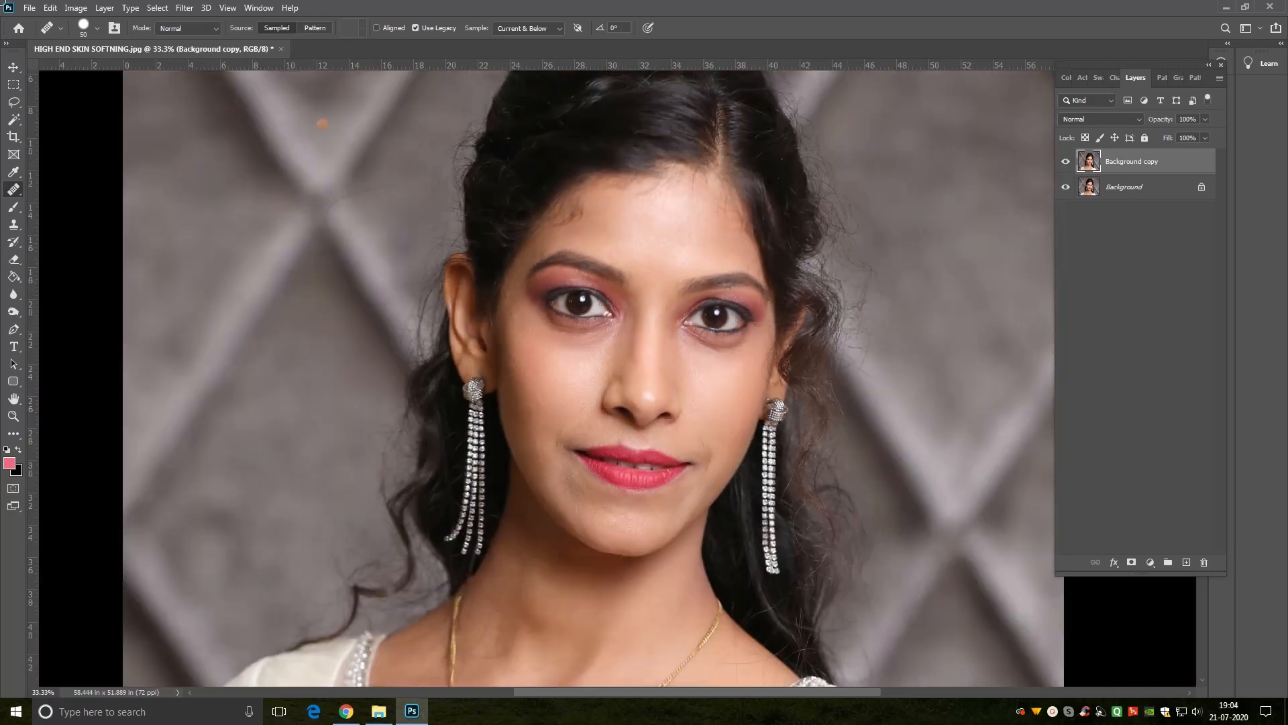
# Step: Convert the retouched Background copy layer to a Smart Object
pyautogui.click(13, 68)
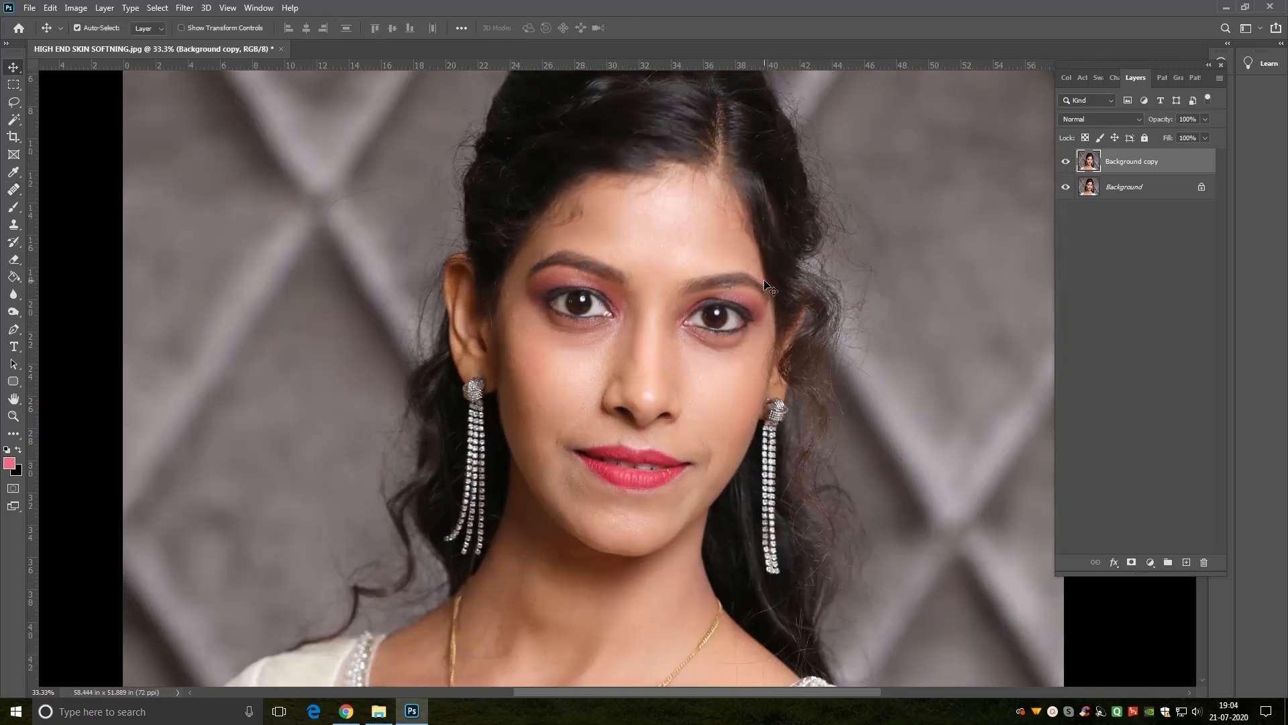
pyautogui.click(1066, 164)
pyautogui.rightClick(1170, 167)
pyautogui.click(1060, 315)
pyautogui.rightClick(1164, 167)
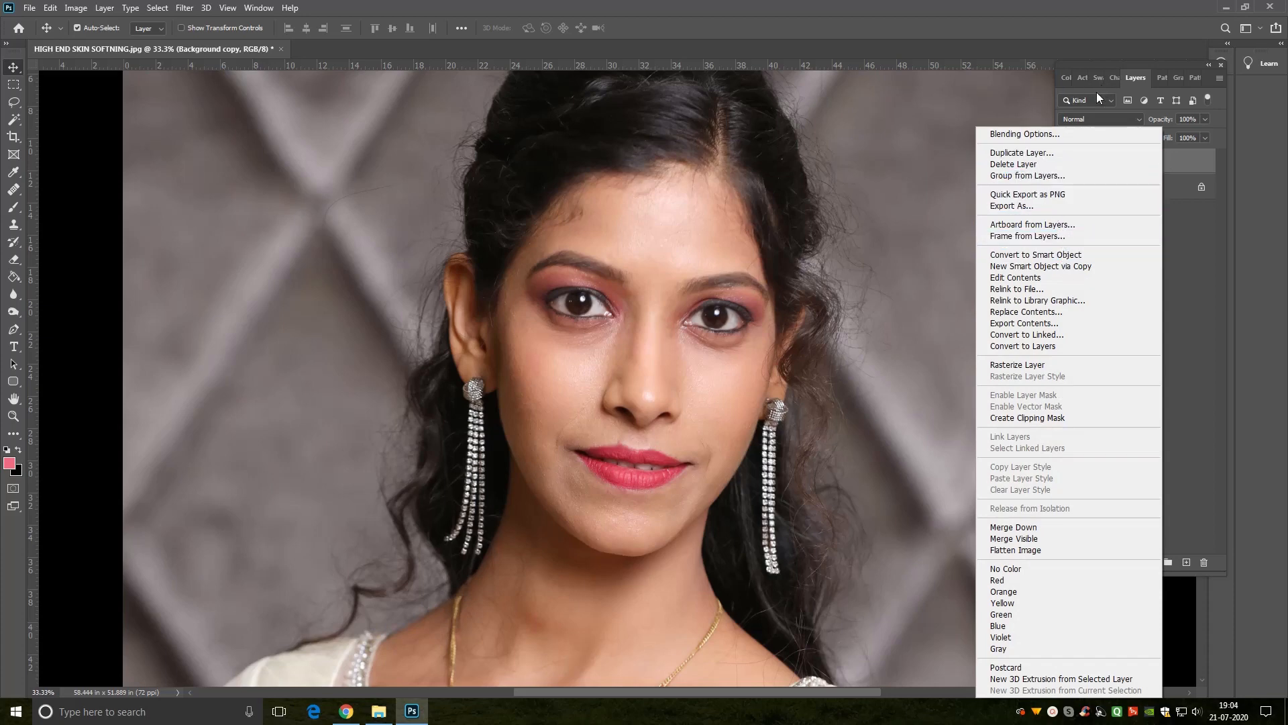
pyautogui.click(1196, 164)
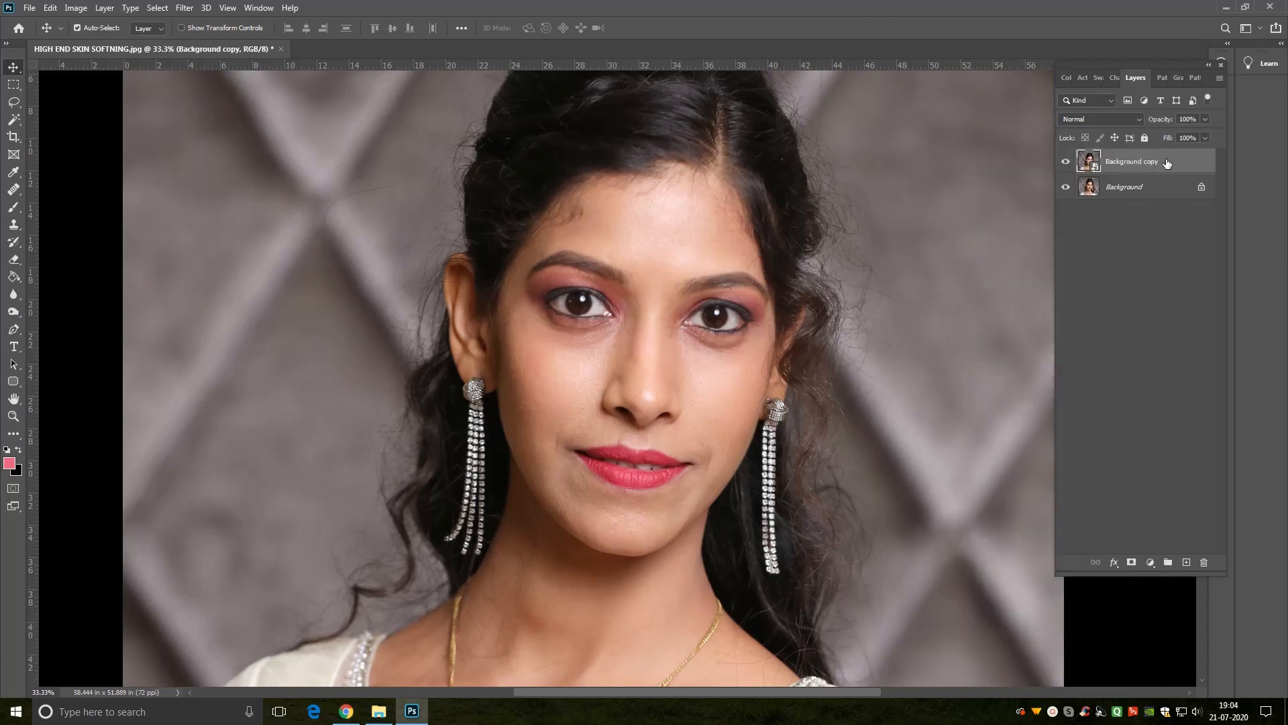
# Step: Duplicate the Smart Object layer as Background copy 2
pyautogui.rightClick(1168, 163)
pyautogui.click(1041, 150)
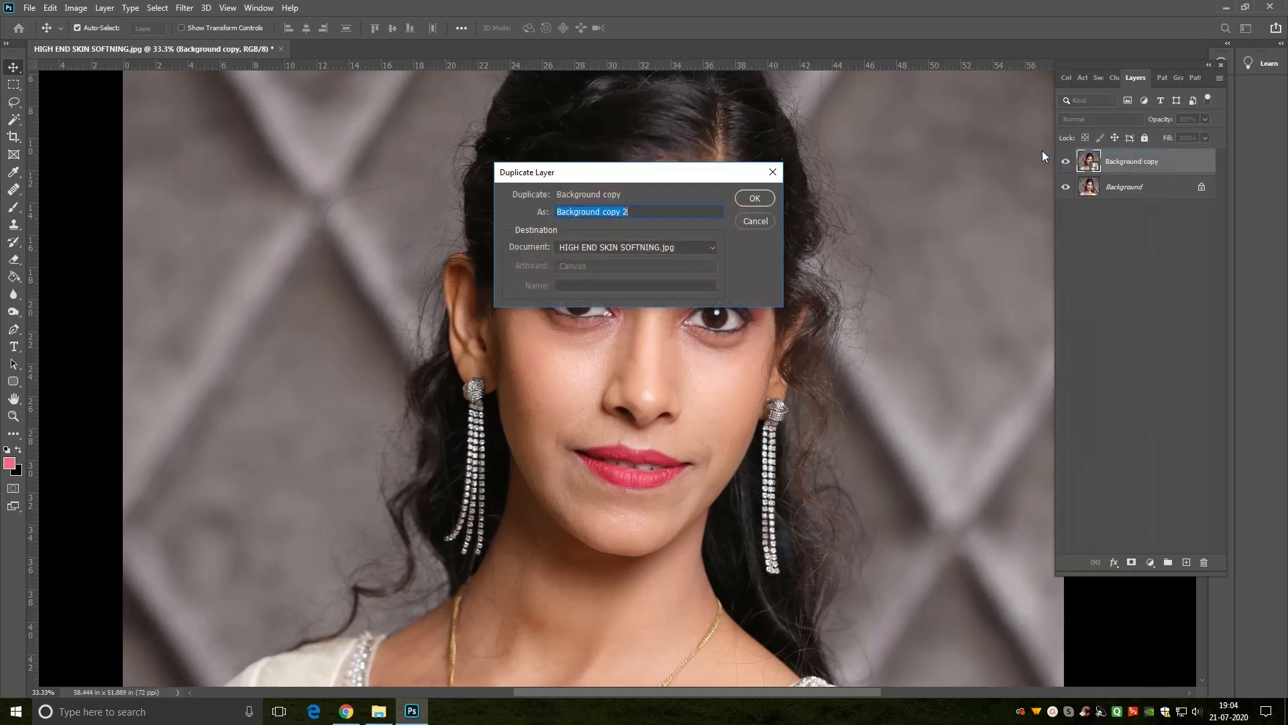
pyautogui.click(752, 197)
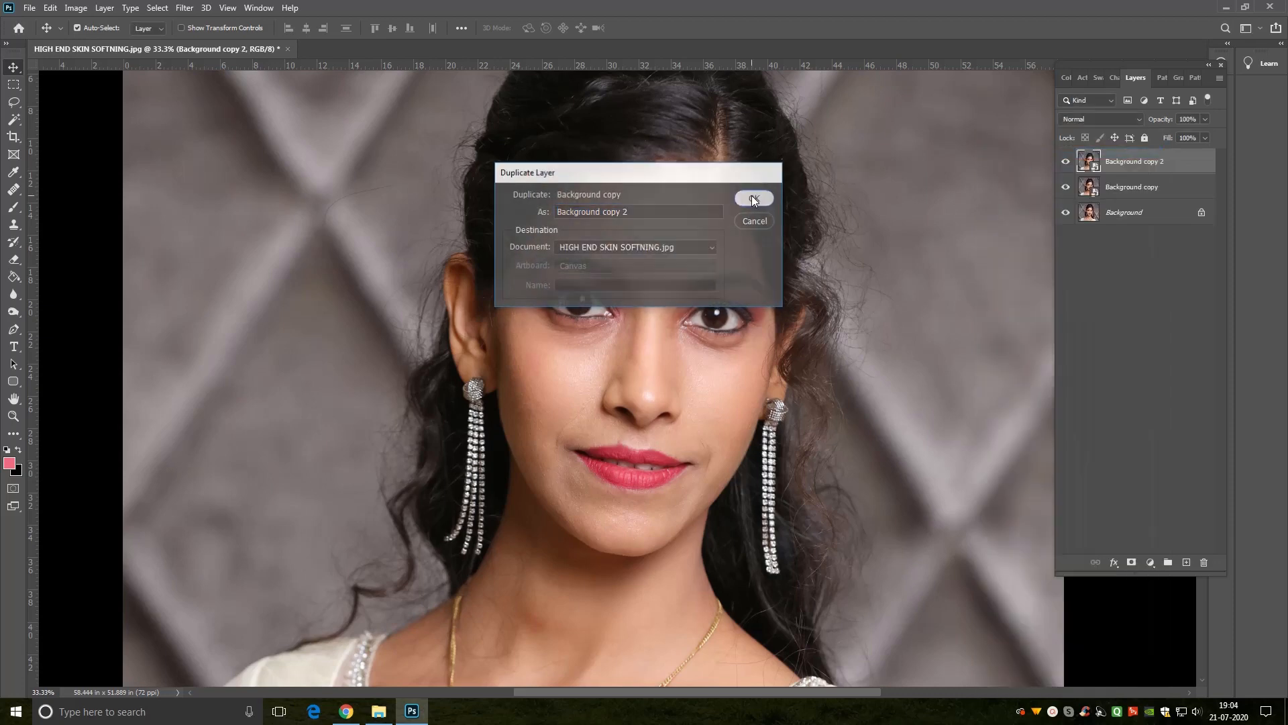
# Step: Rename the Background copy layer to COLOUR and the Background copy 2 layer to TEXTURE
pyautogui.doubleClick(1126, 188)
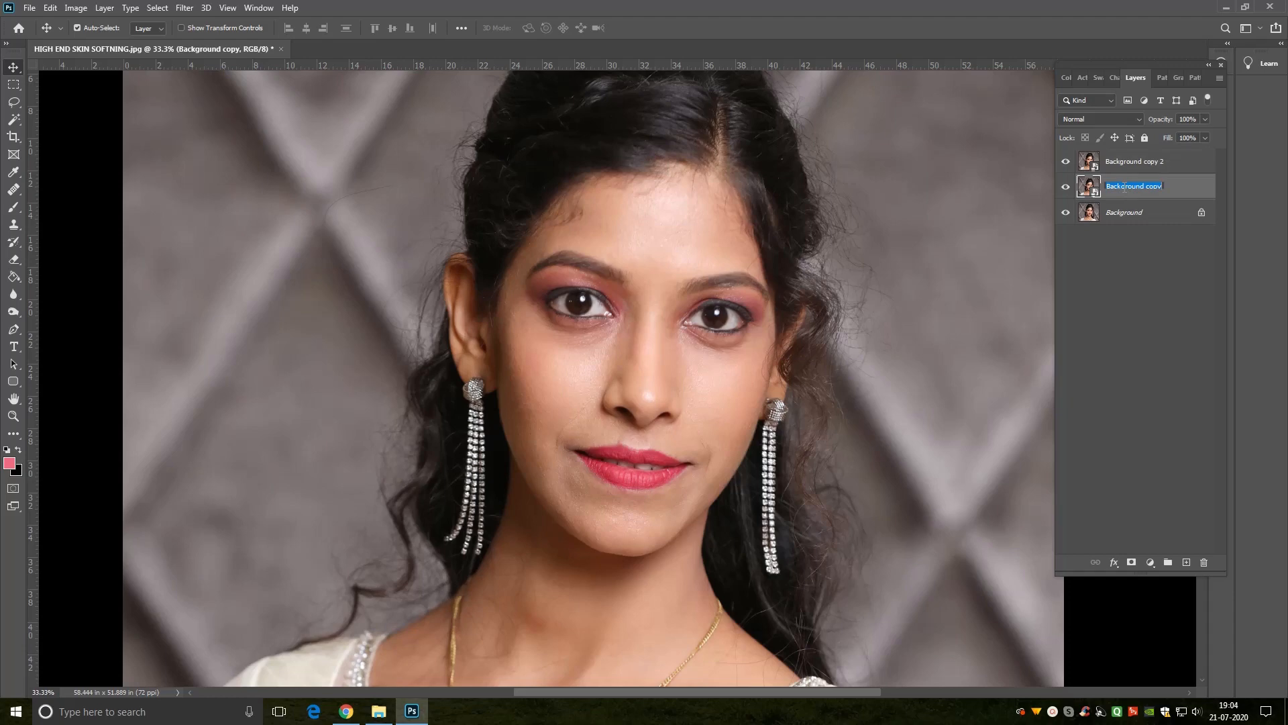
pyautogui.write('Co')
pyautogui.doubleClick(1119, 163)
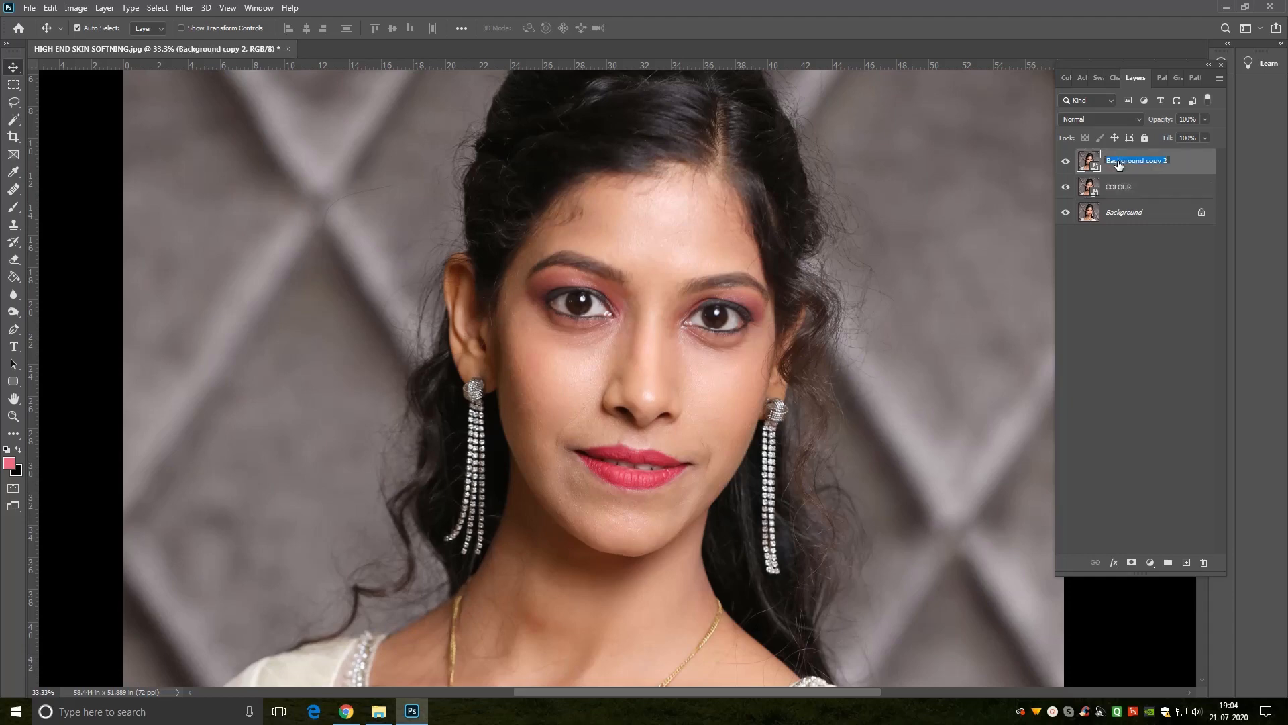
pyautogui.write('TEXTURE')
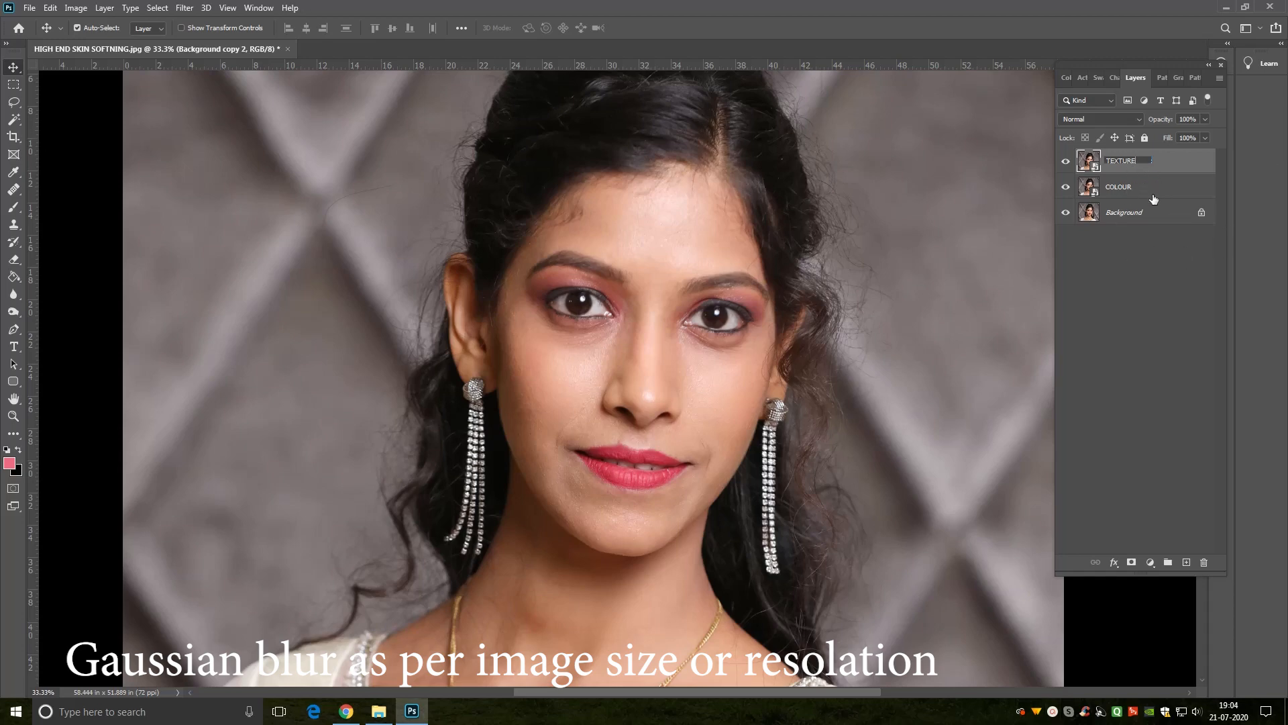
pyautogui.press('Return')
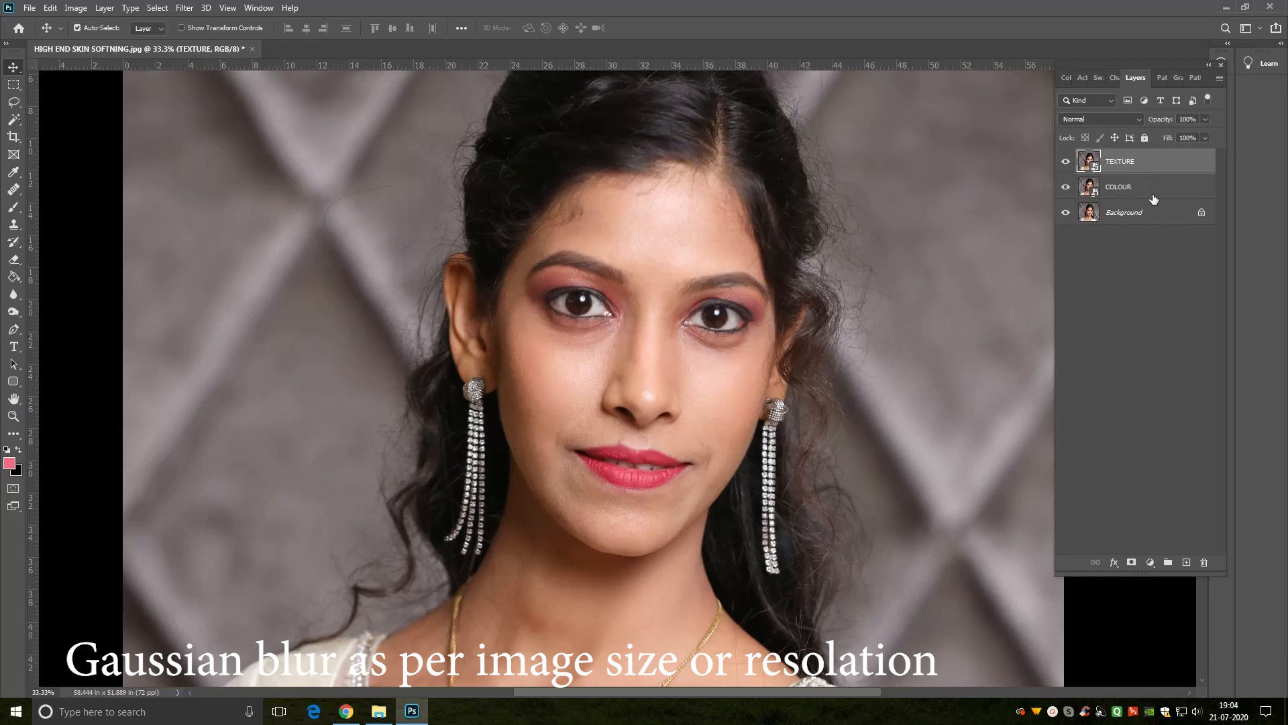
# Step: Hide the TEXTURE layer and apply a Gaussian Blur with a 22-pixel radius to the COLOUR layer
pyautogui.click(1065, 161)
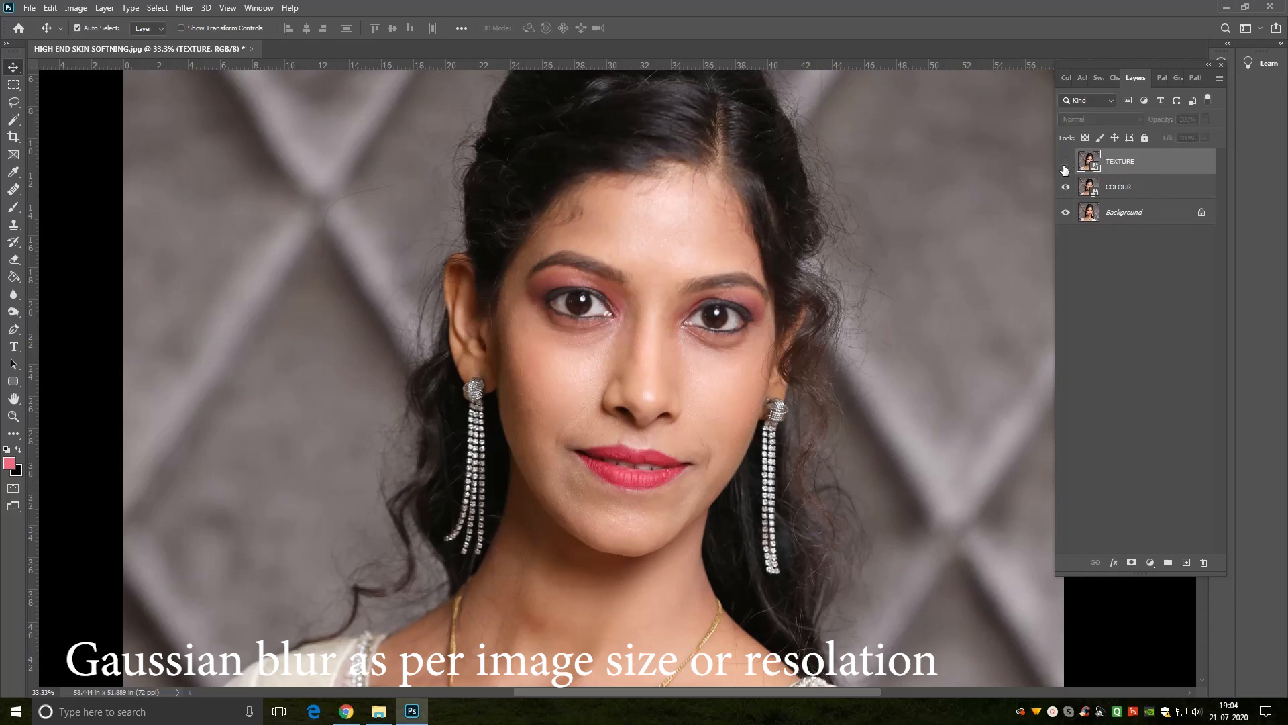
pyautogui.click(1142, 191)
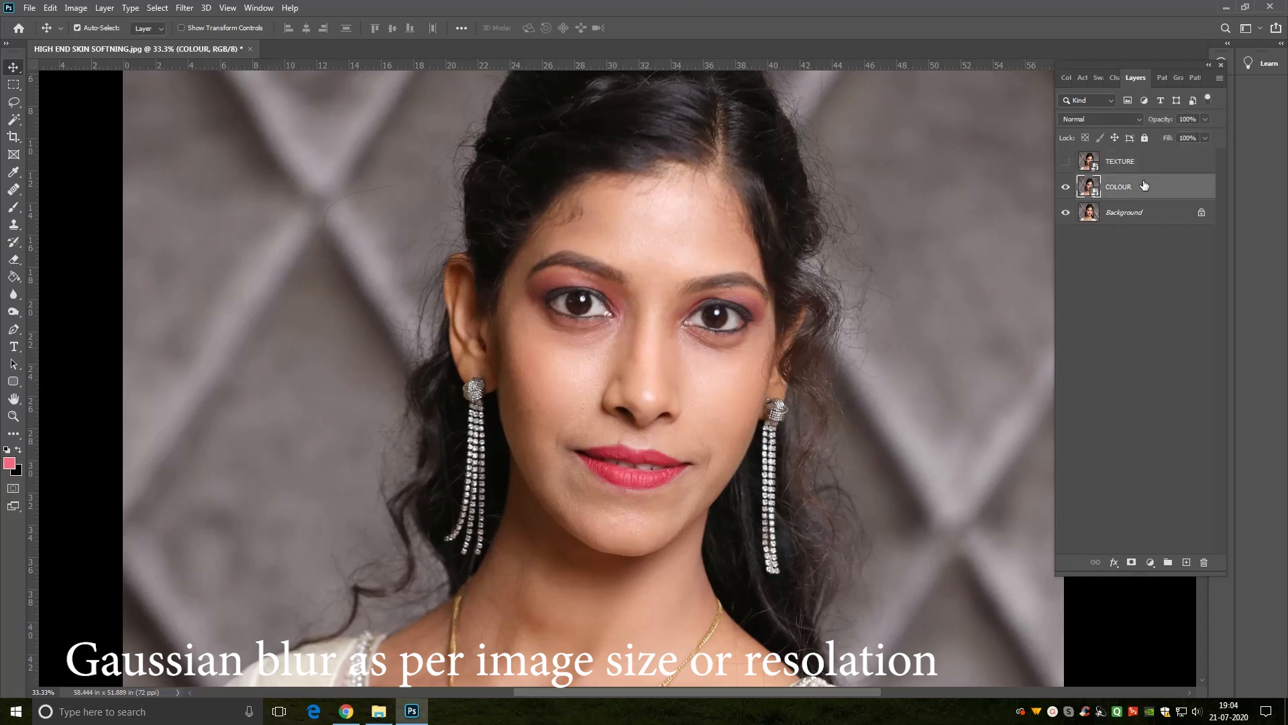
pyautogui.click(186, 8)
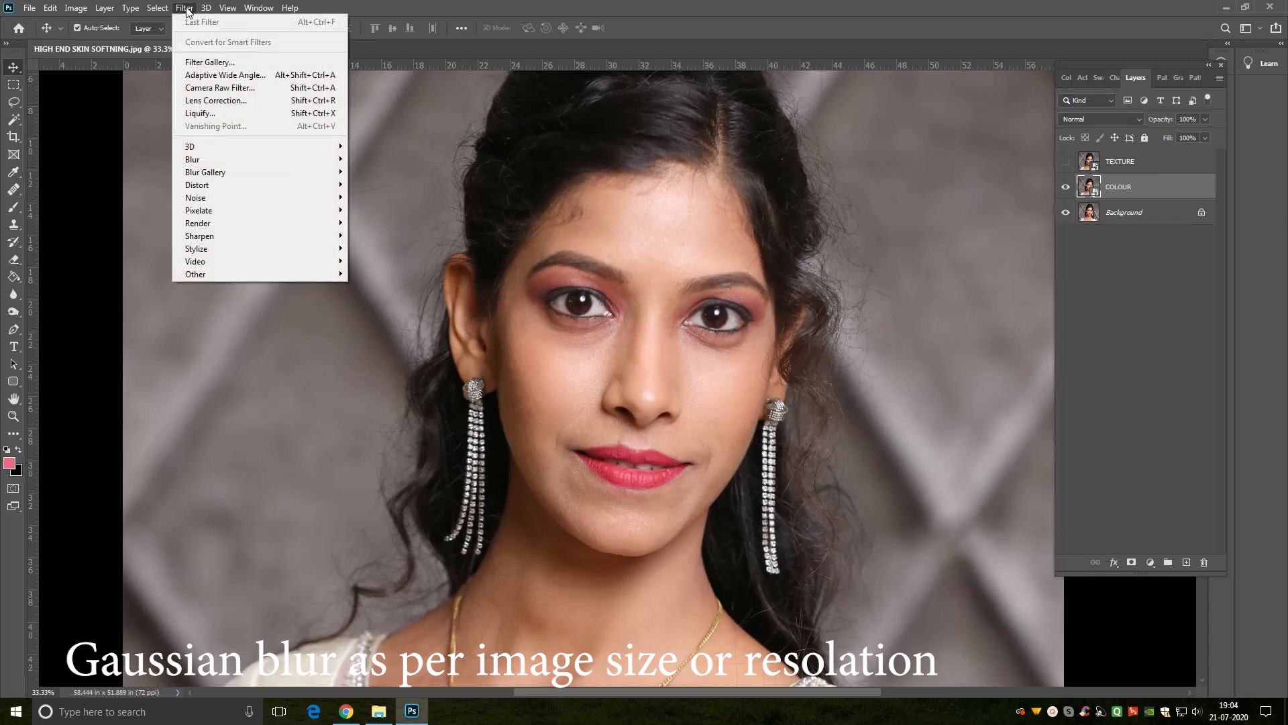
pyautogui.moveTo(215, 159)
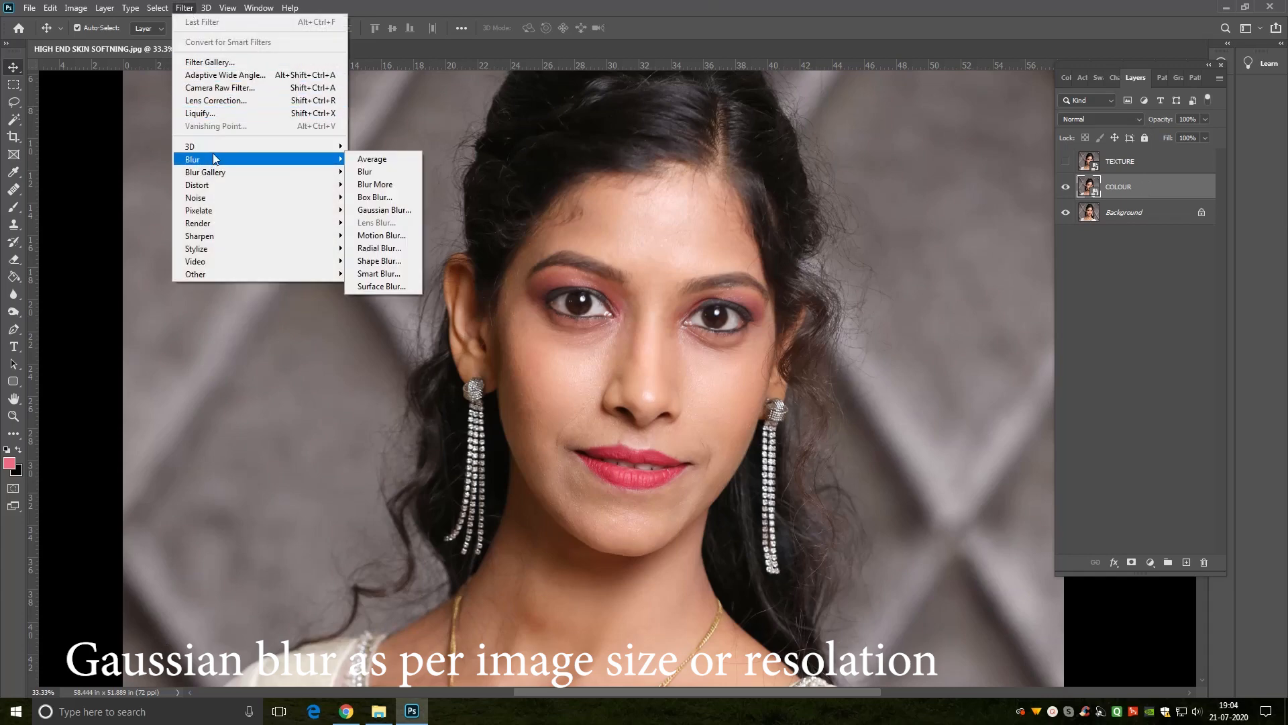
pyautogui.click(379, 211)
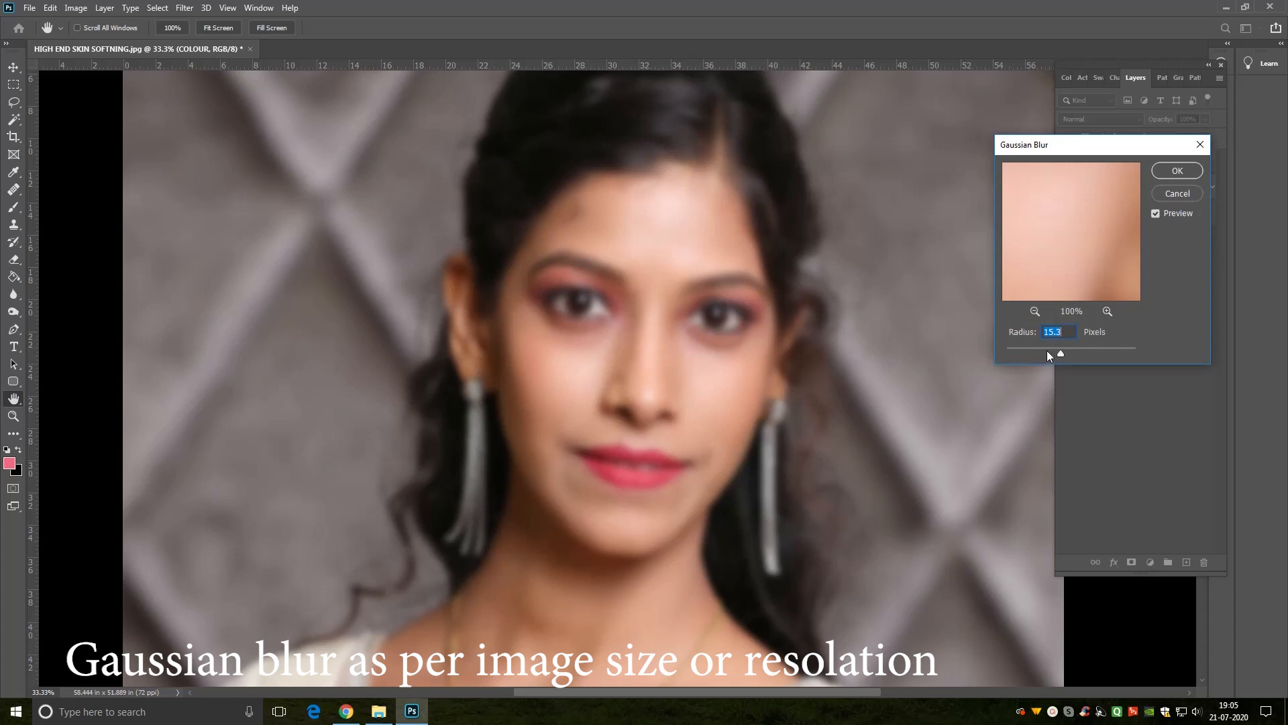
pyautogui.click(1077, 351)
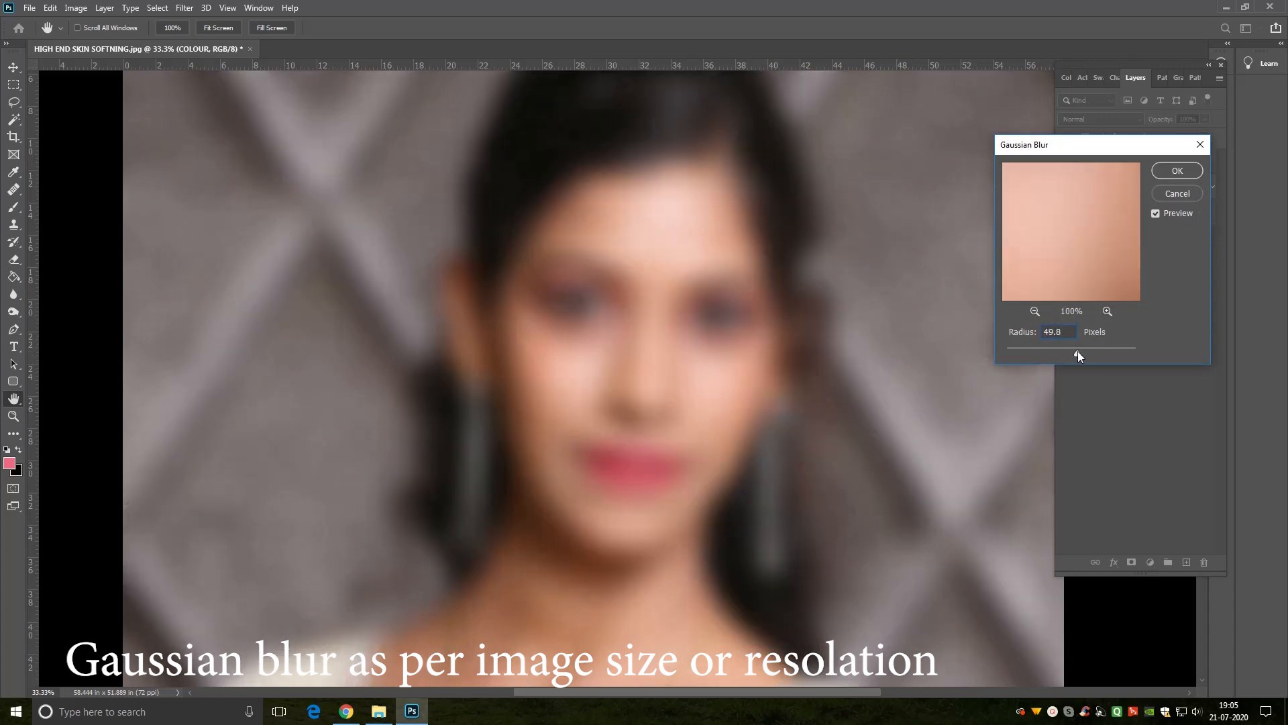
pyautogui.moveTo(1072, 351); pyautogui.dragTo(1066, 353)
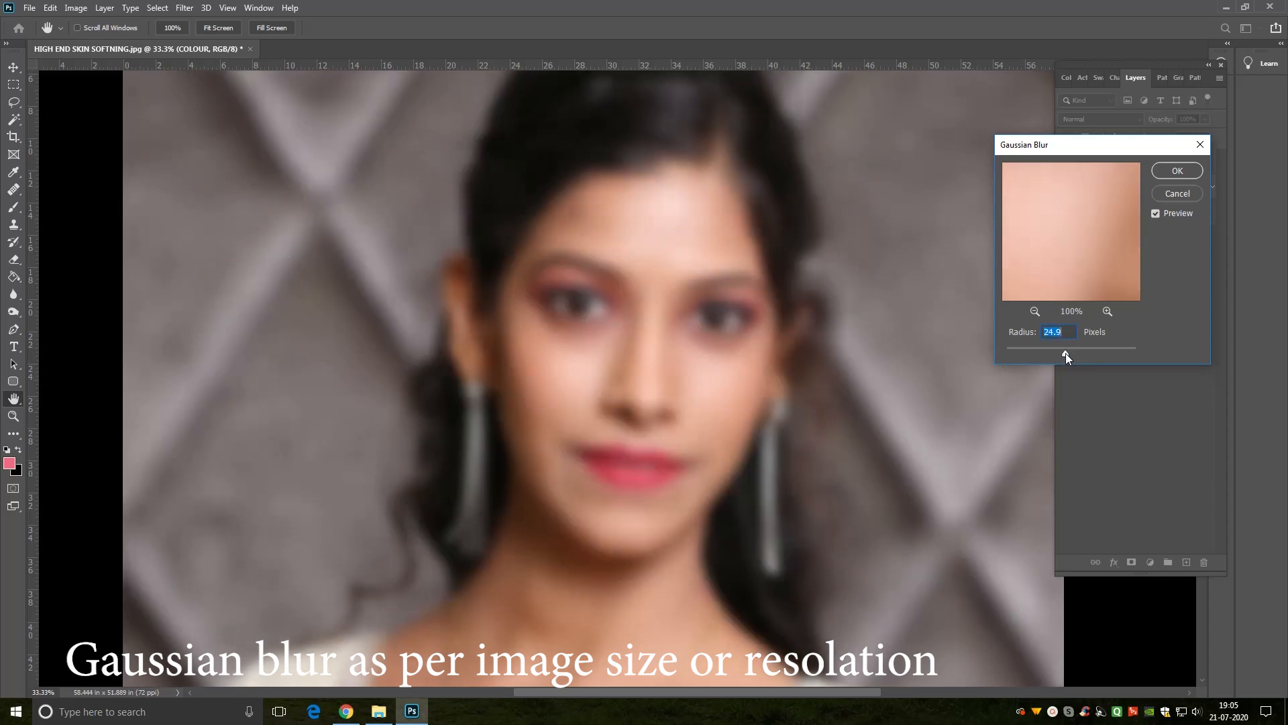
pyautogui.click(1061, 353)
pyautogui.write('25')
pyautogui.moveTo(1063, 352); pyautogui.dragTo(1060, 351)
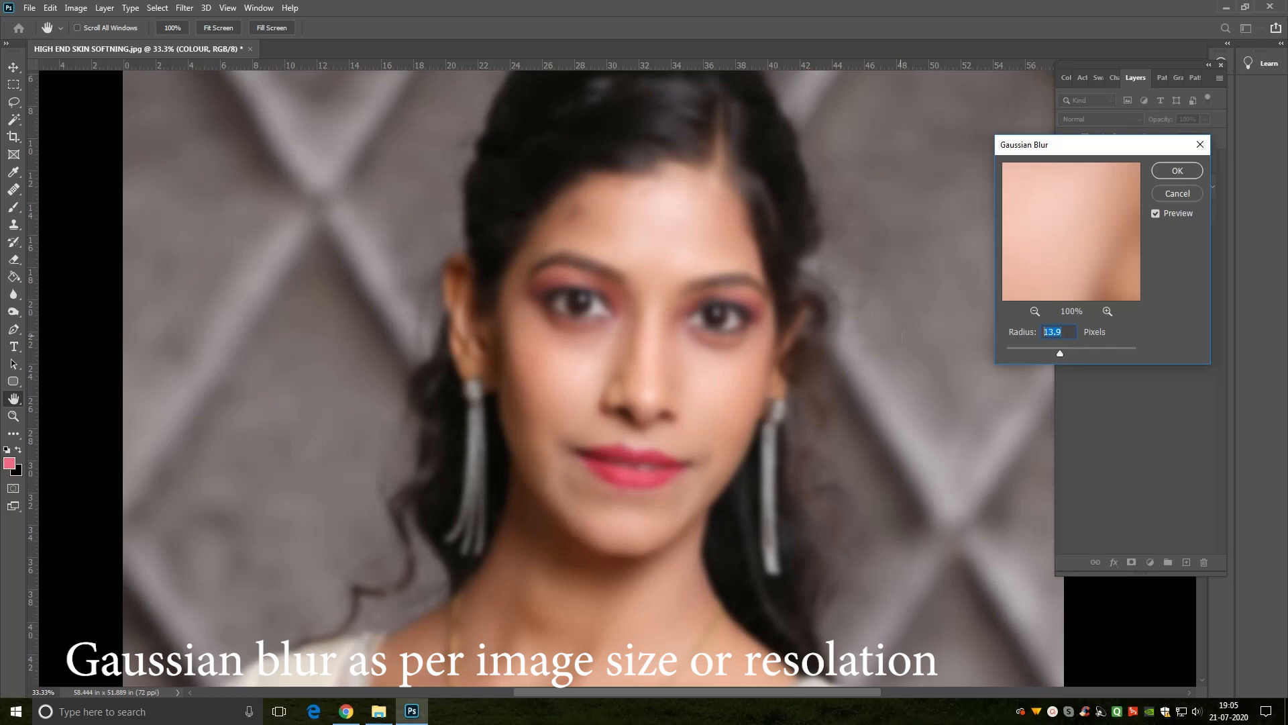
pyautogui.write('22')
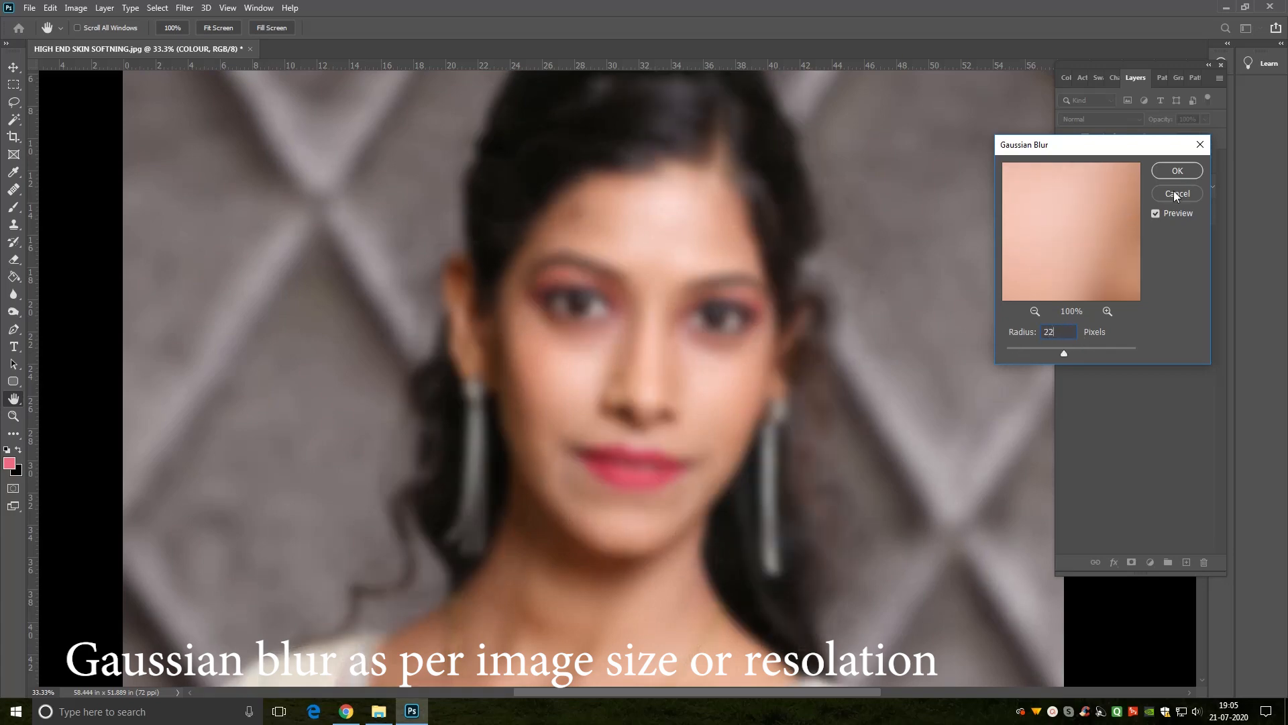
pyautogui.click(1181, 171)
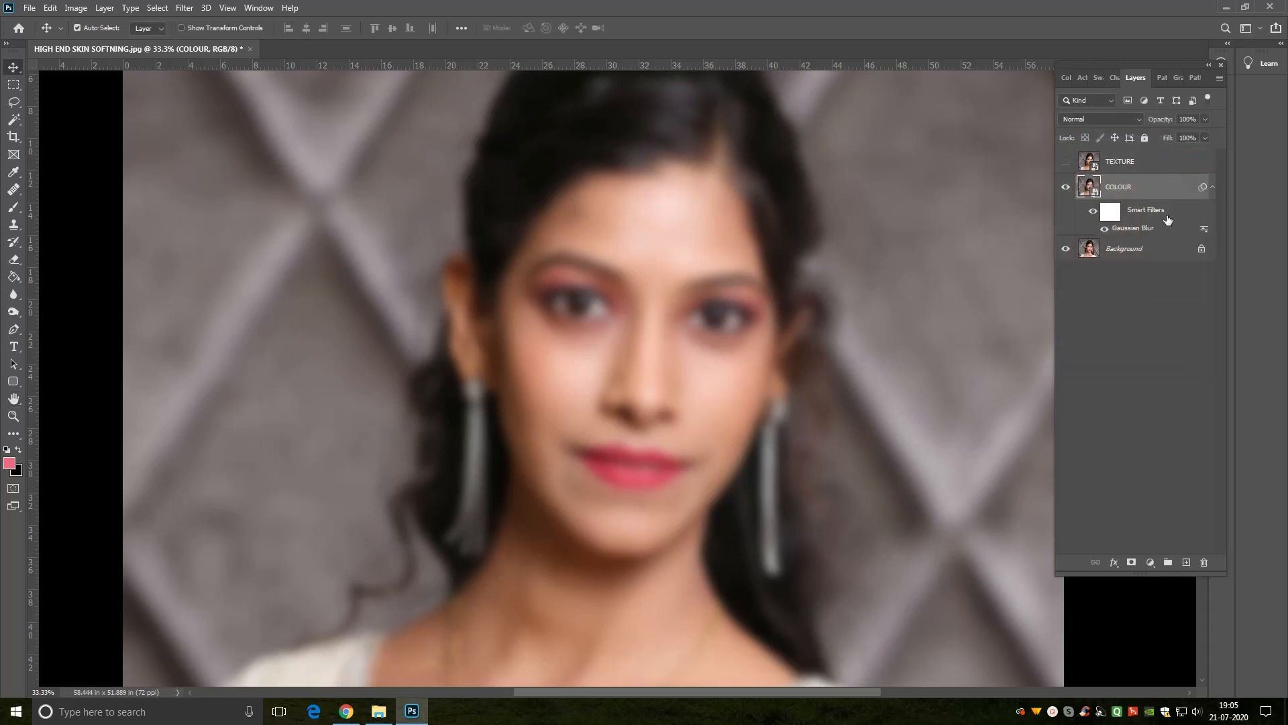
# Step: Show the TEXTURE layer again and apply a High Pass filter with a 4-pixel radius to it
pyautogui.click(1066, 163)
pyautogui.click(1143, 166)
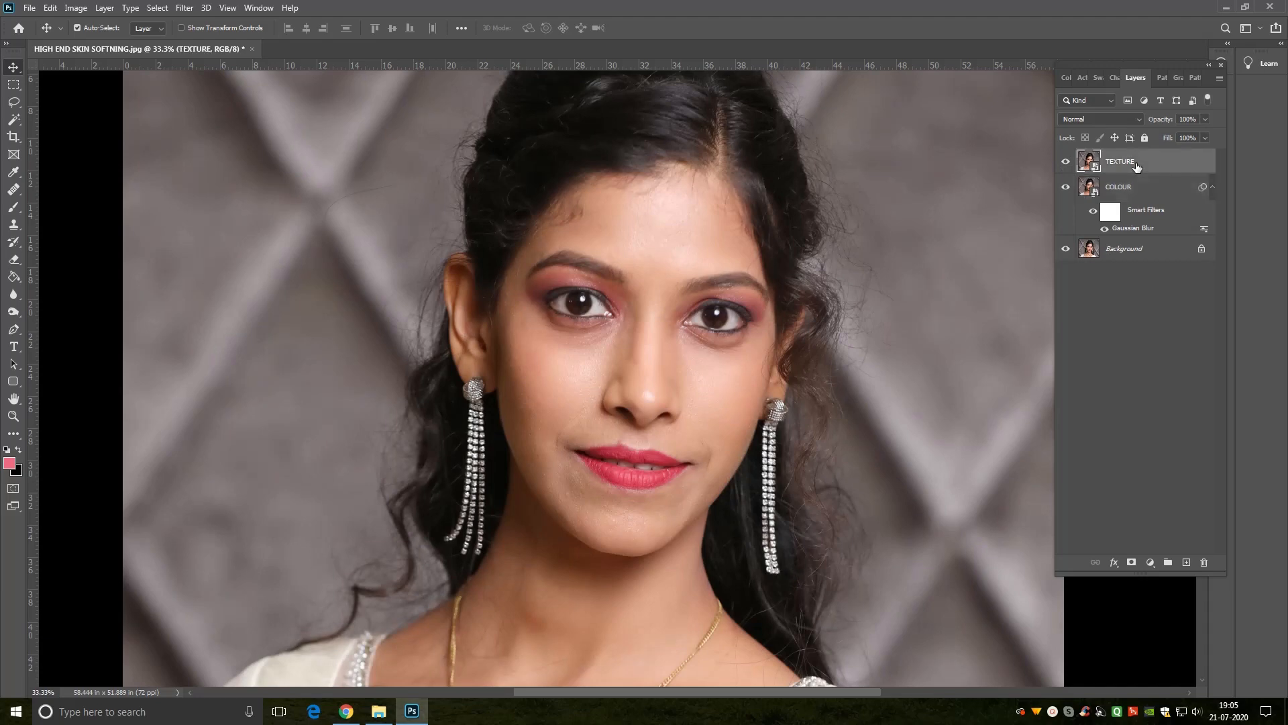
pyautogui.click(185, 8)
pyautogui.moveTo(203, 273)
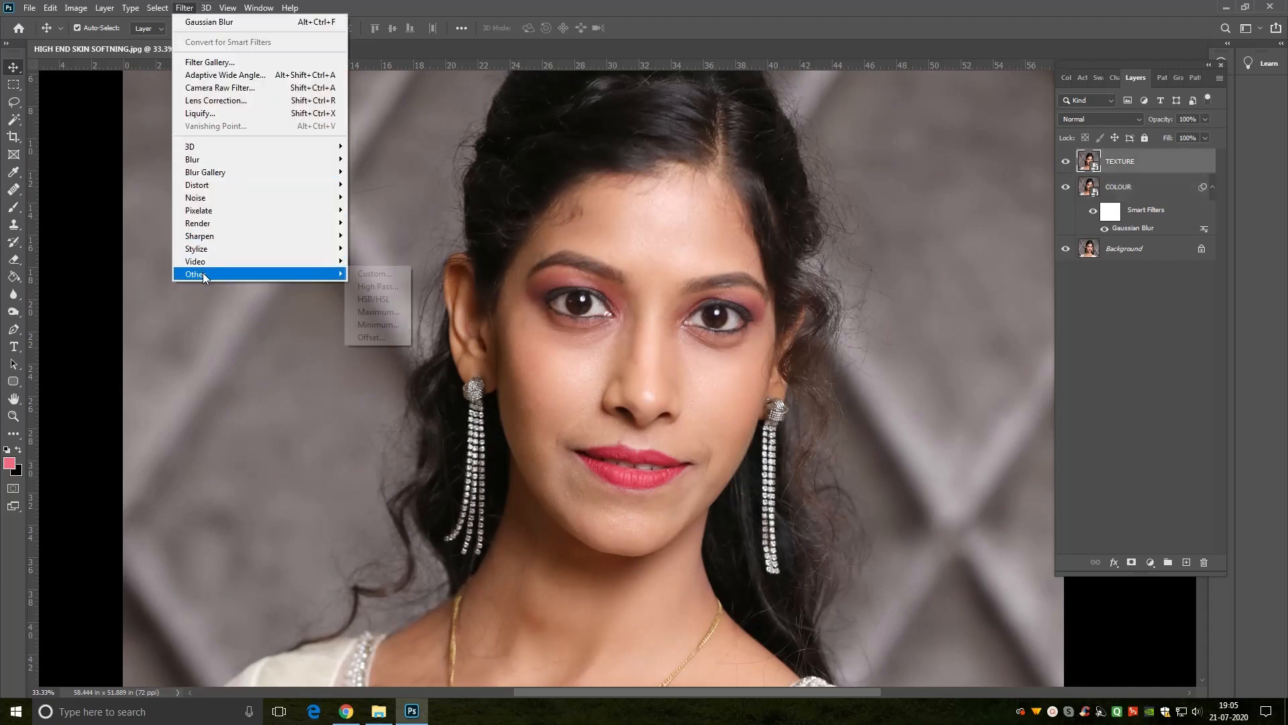
pyautogui.click(374, 285)
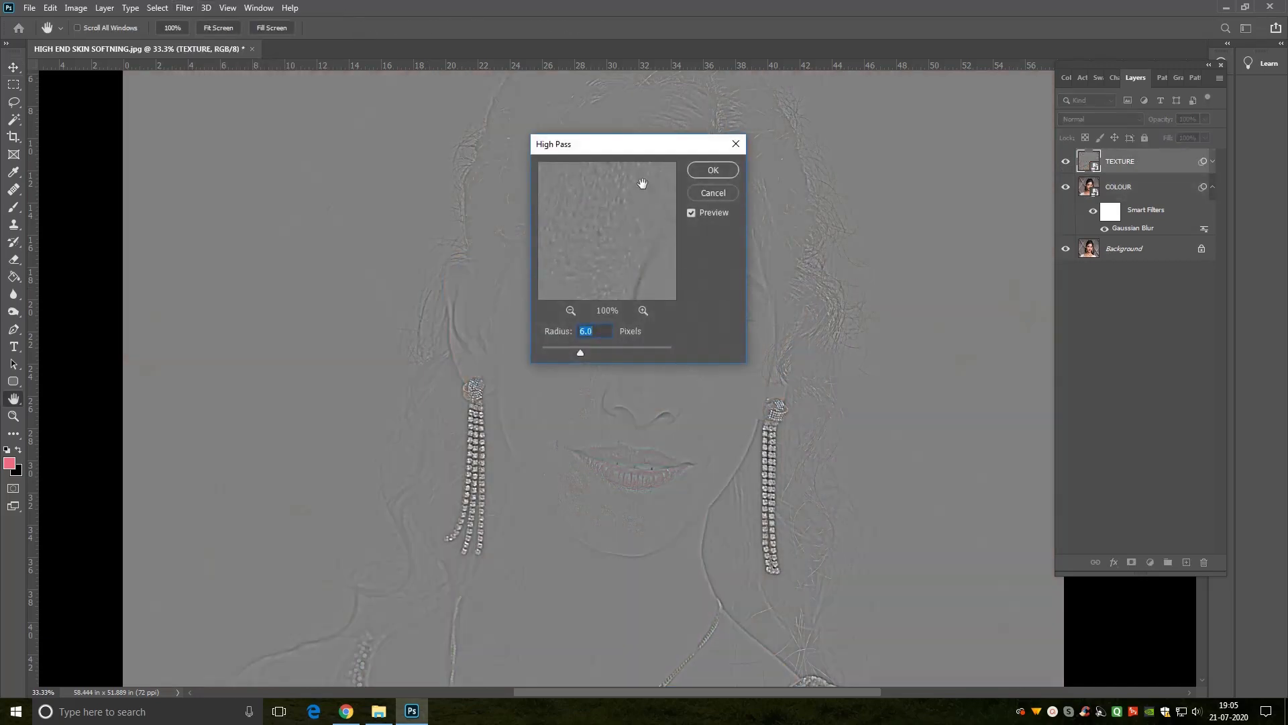
pyautogui.moveTo(631, 150); pyautogui.dragTo(942, 145)
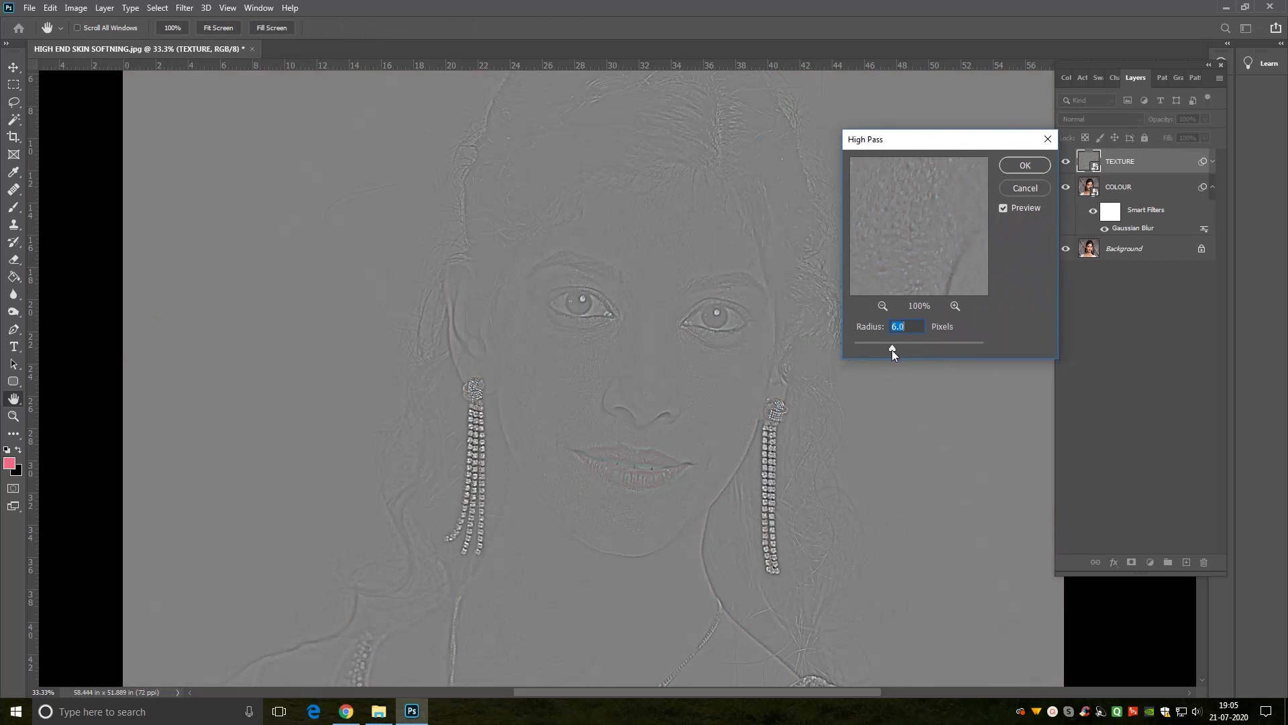
pyautogui.moveTo(881, 347); pyautogui.dragTo(879, 346)
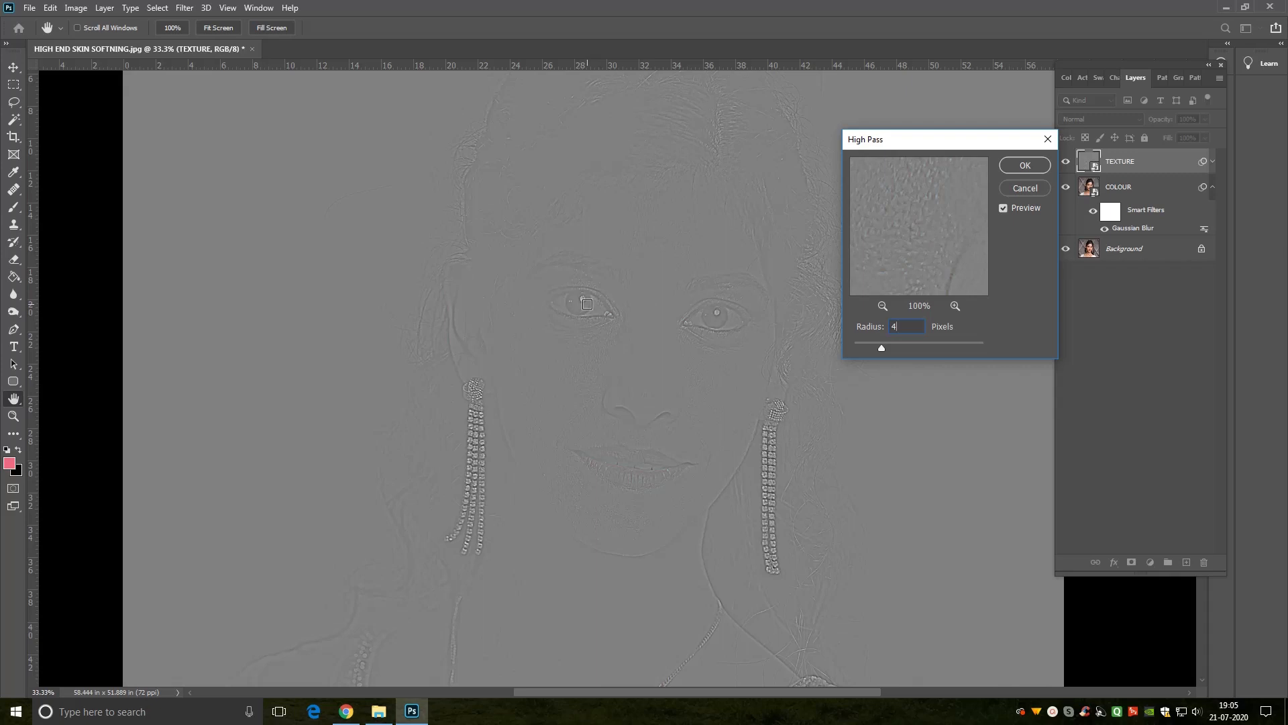
pyautogui.click(1021, 167)
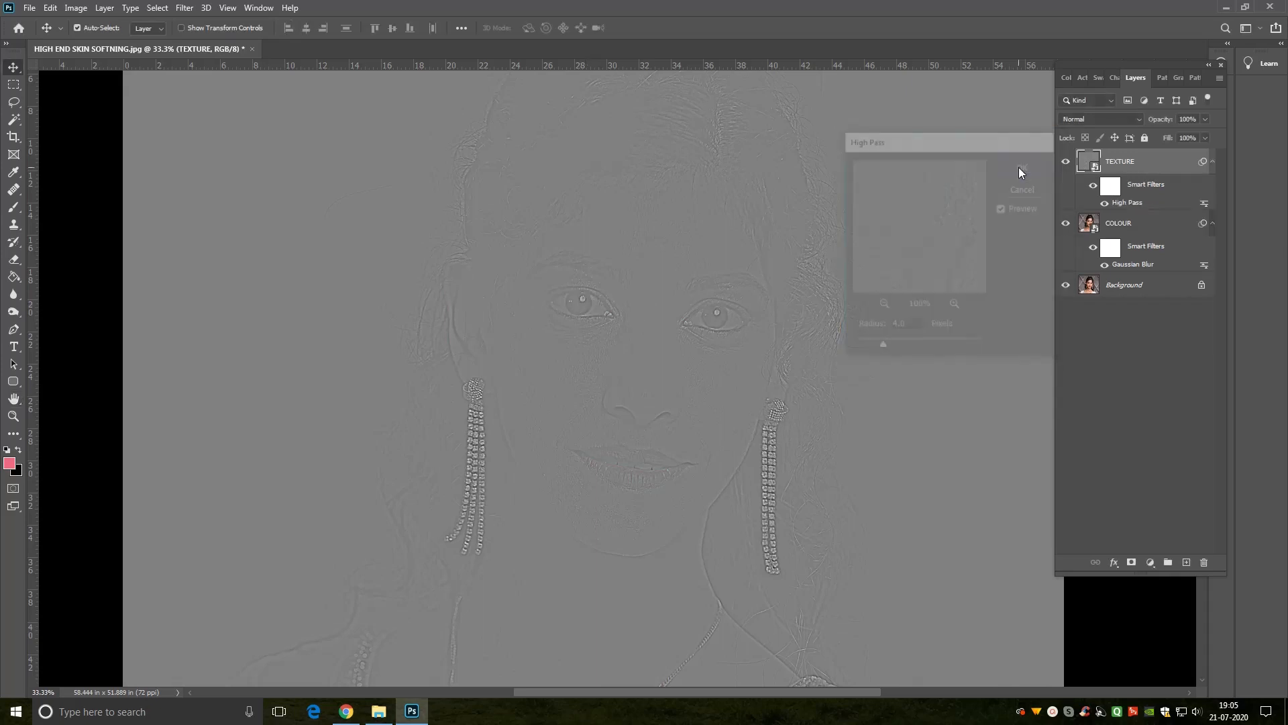
# Step: Set the TEXTURE layer's blend mode to Linear Light
pyautogui.click(1116, 118)
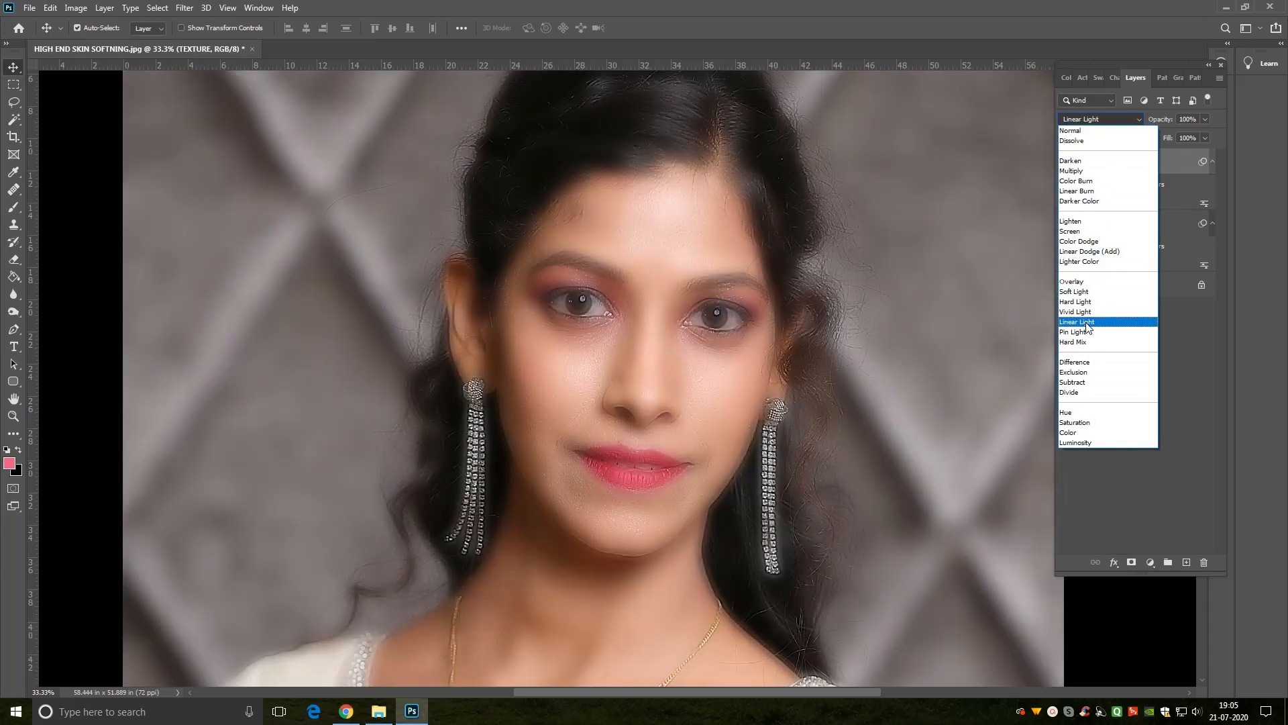
pyautogui.click(1088, 325)
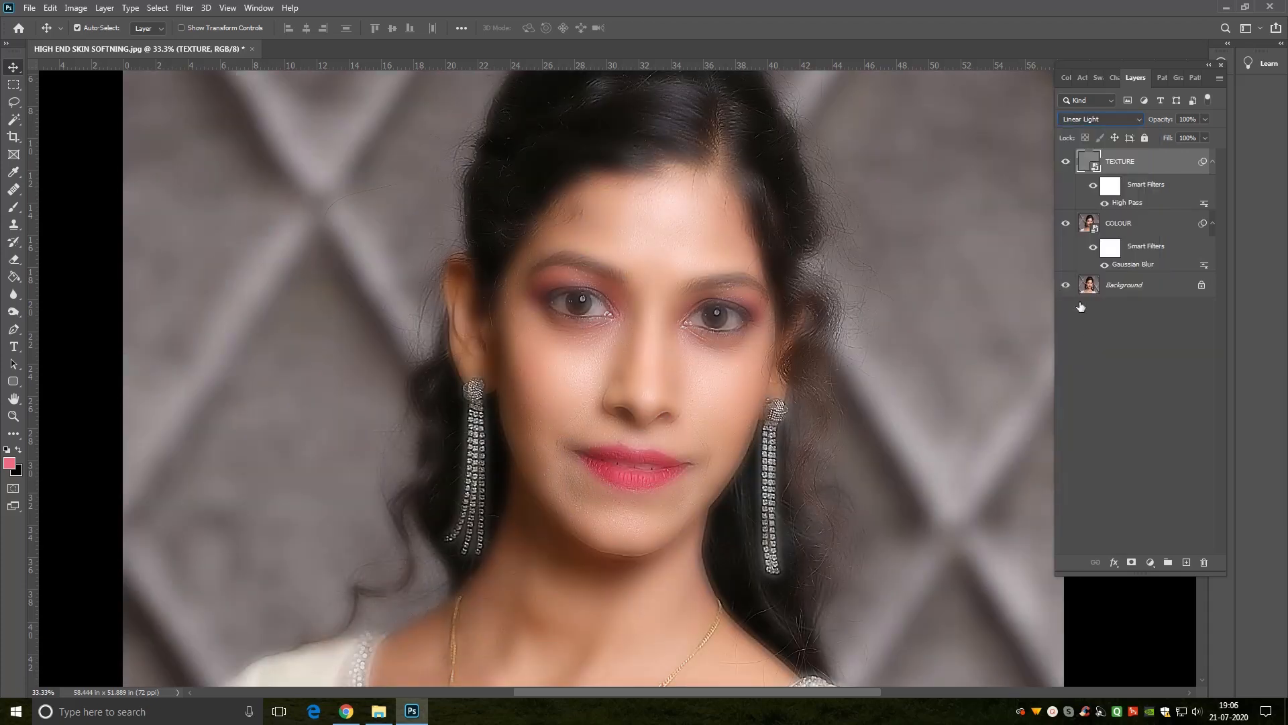
pyautogui.hotkey('ctrl', '-')
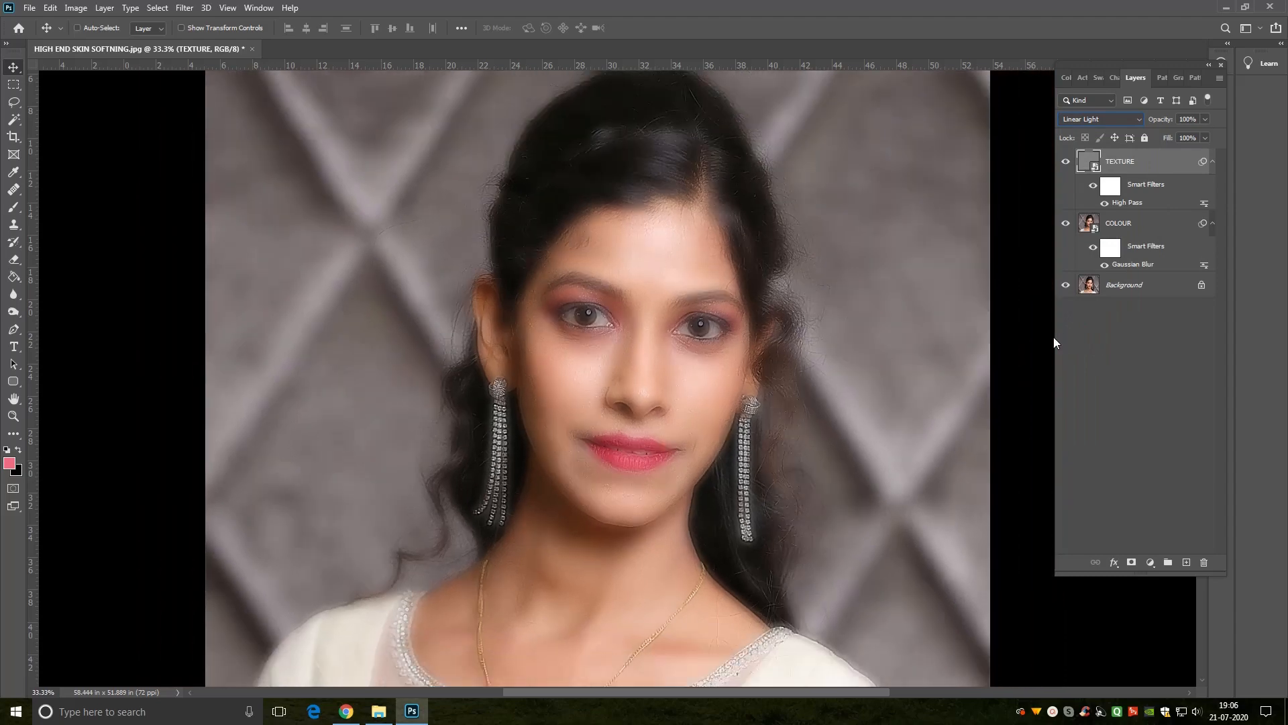
# Step: Select both the TEXTURE and COLOUR layers and group them
pyautogui.keyDown('ctrl'); pyautogui.click(1144, 227); pyautogui.keyUp('ctrl')
pyautogui.rightClick(1149, 163)
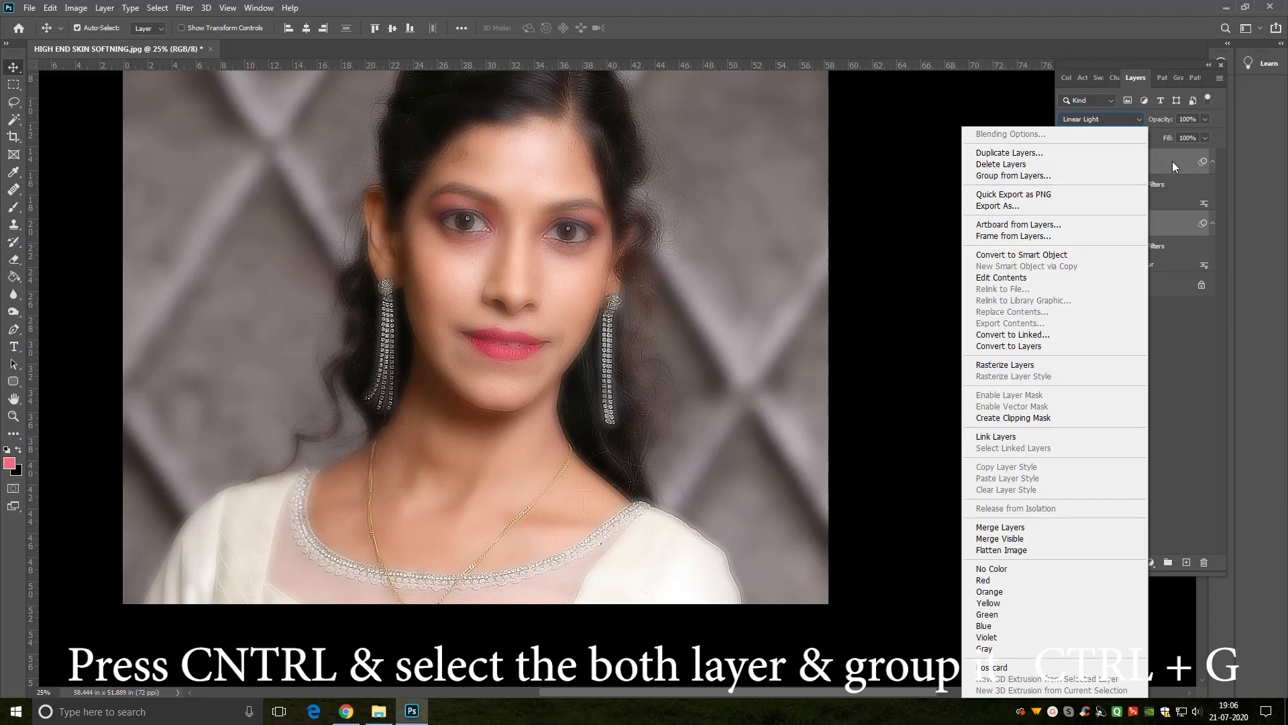
pyautogui.click(1170, 161)
pyautogui.press('ctrl')
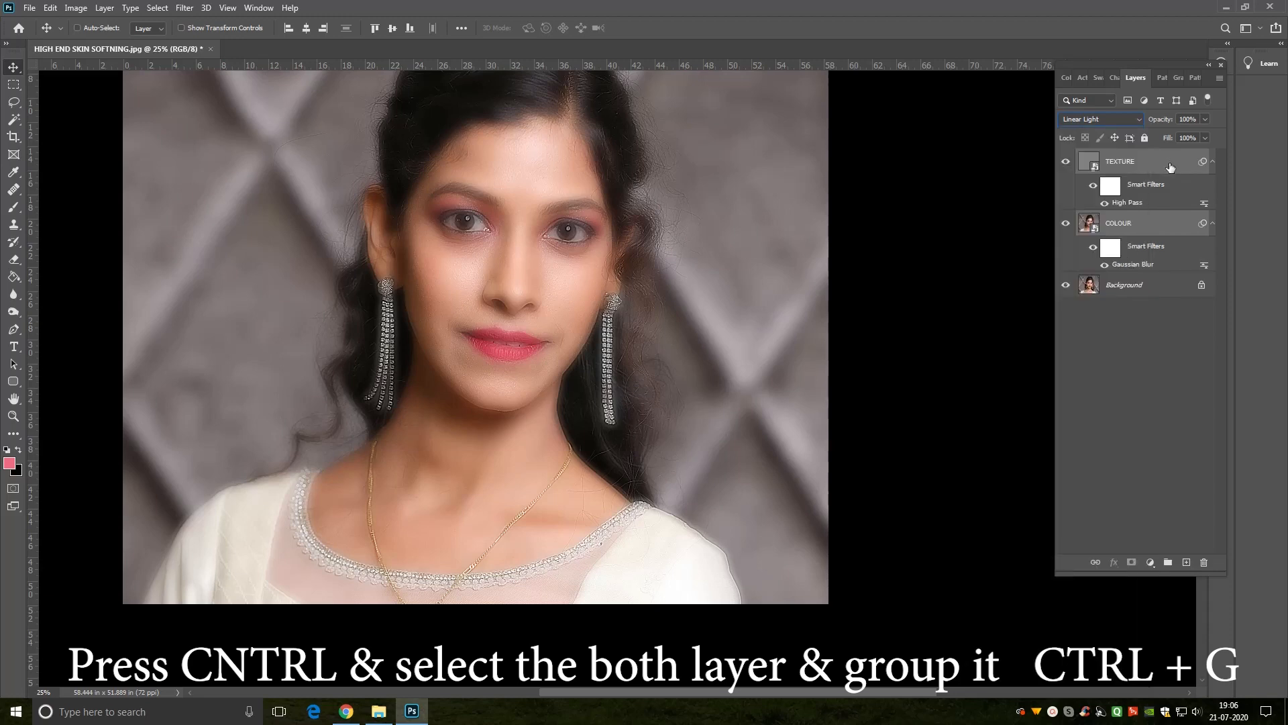
pyautogui.hotkey('ctrl', 'g')
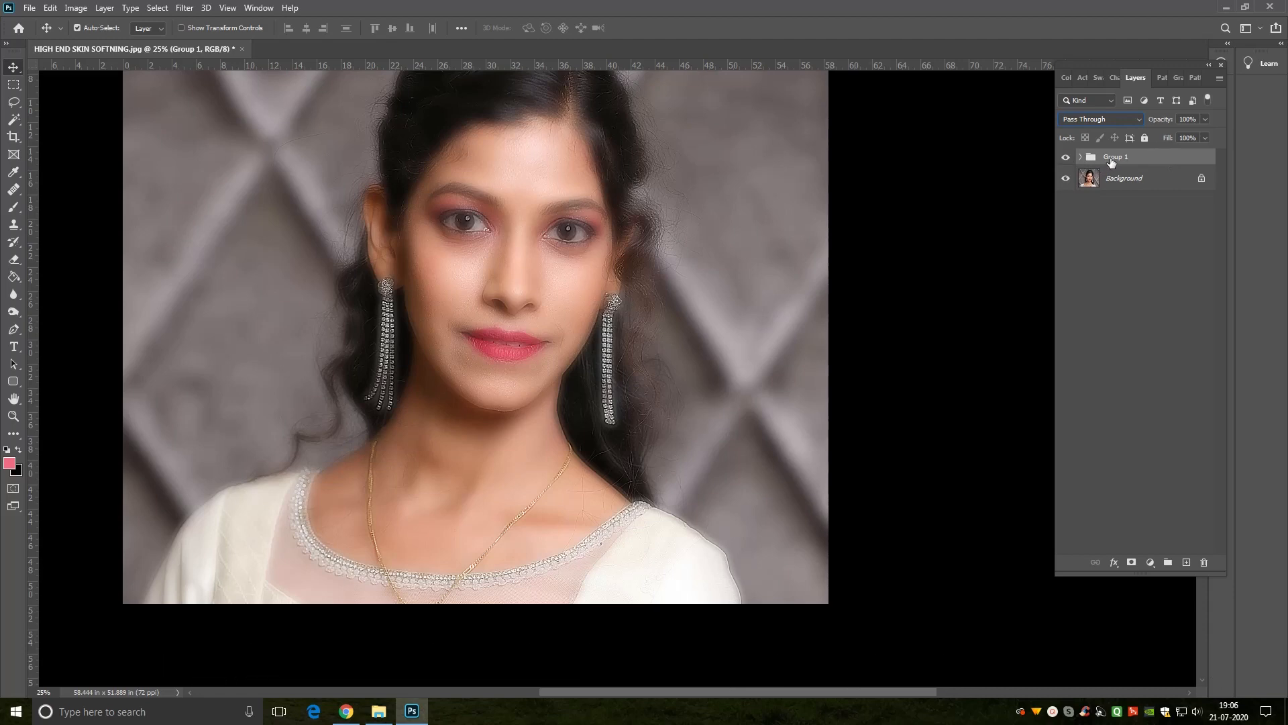
# Step: Compare the image with and without the group, add a layer mask to the group and invert it to black
pyautogui.click(1066, 158)
pyautogui.click(1067, 160)
pyautogui.click(1131, 562)
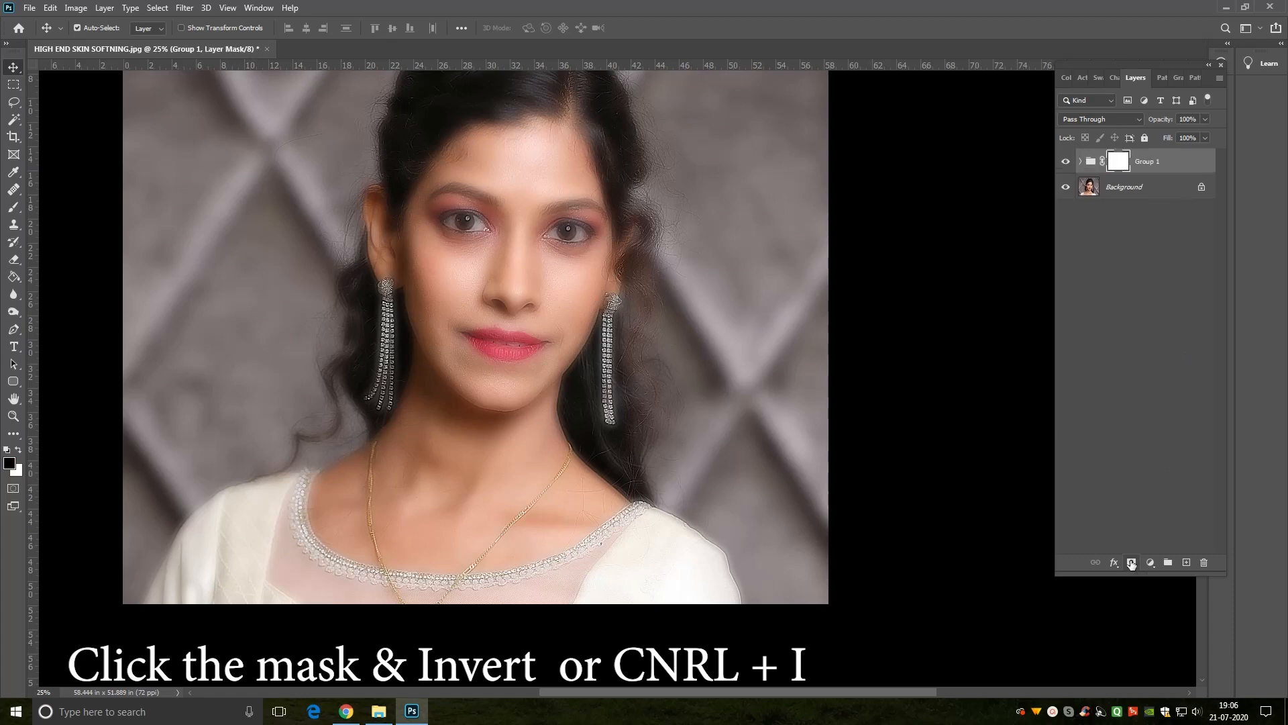
pyautogui.click(1118, 166)
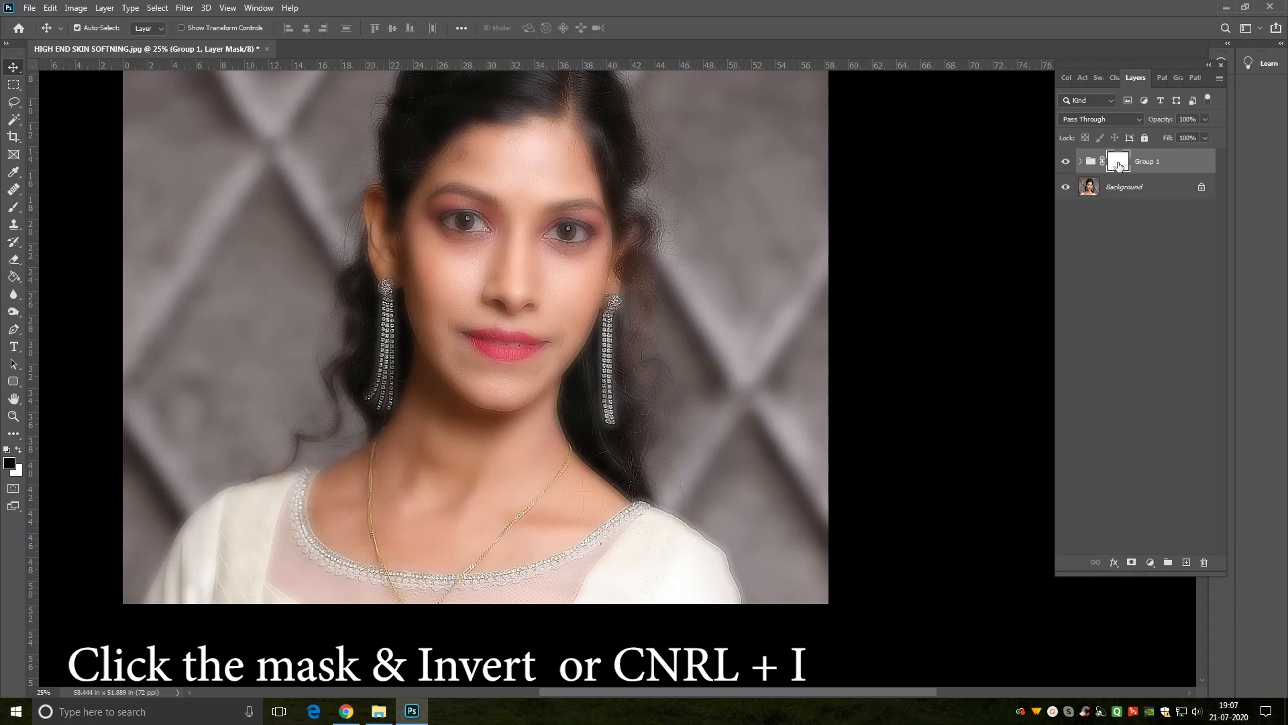
pyautogui.hotkey('ctrl', 'i')
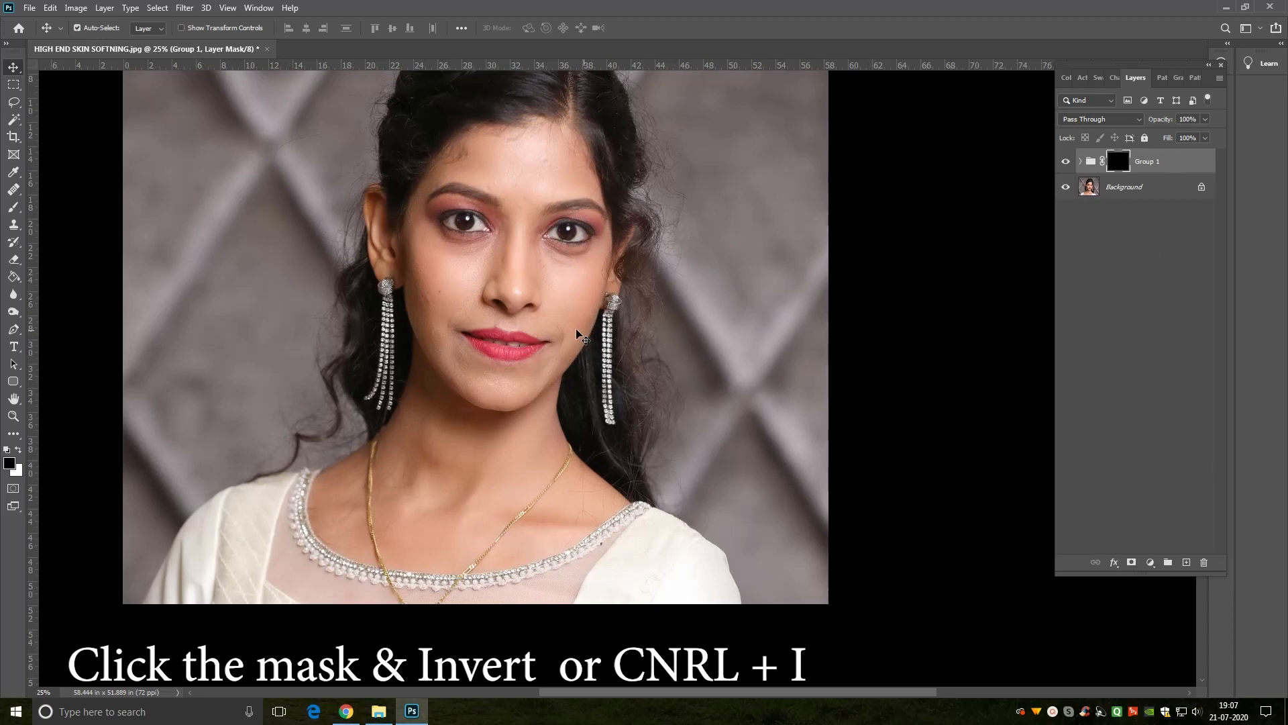
# Step: Take up the Brush tool for painting on the group's mask and set its flow to 50%
pyautogui.press('z')
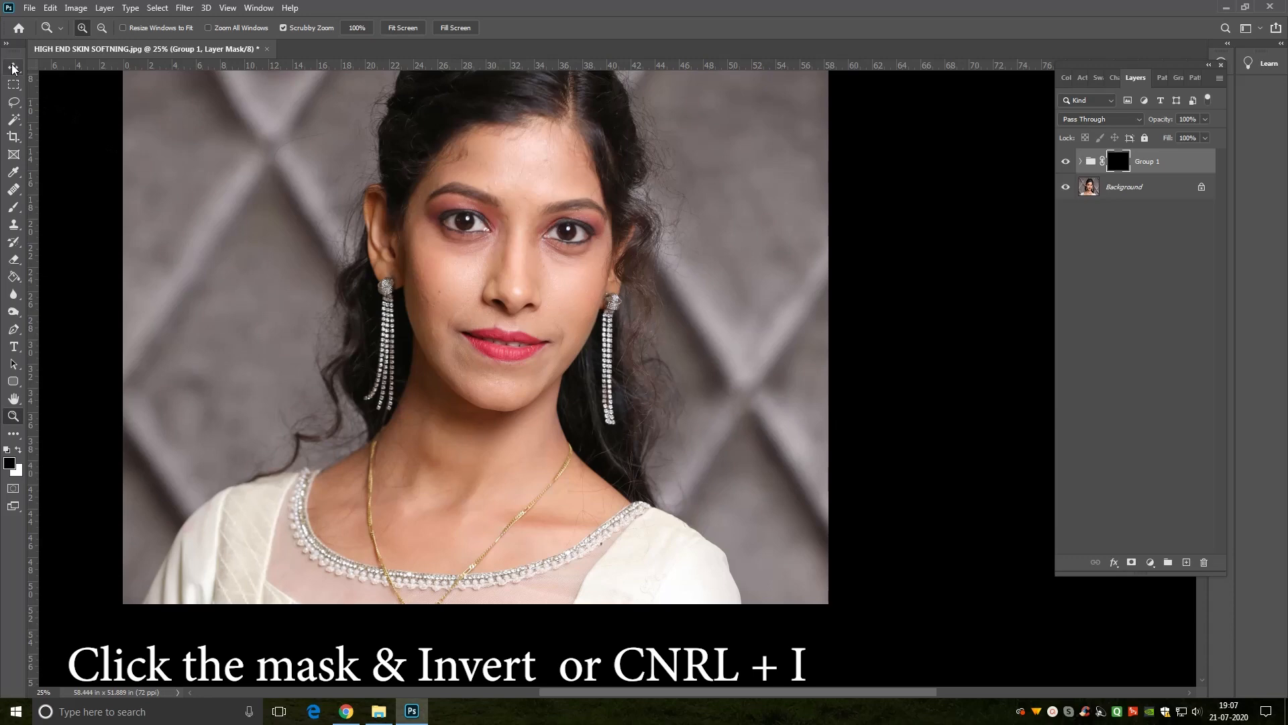
pyautogui.rightClick(619, 278)
pyautogui.click(637, 280)
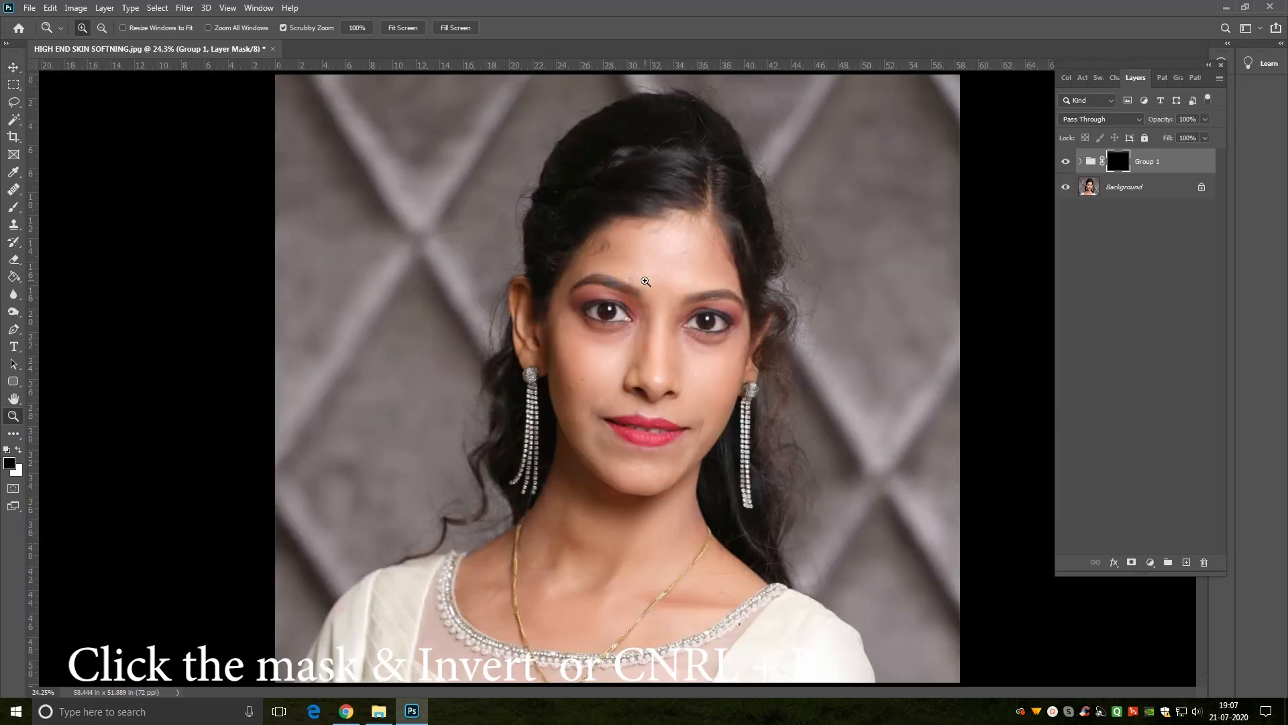
pyautogui.moveTo(624, 327); pyautogui.dragTo(676, 357)
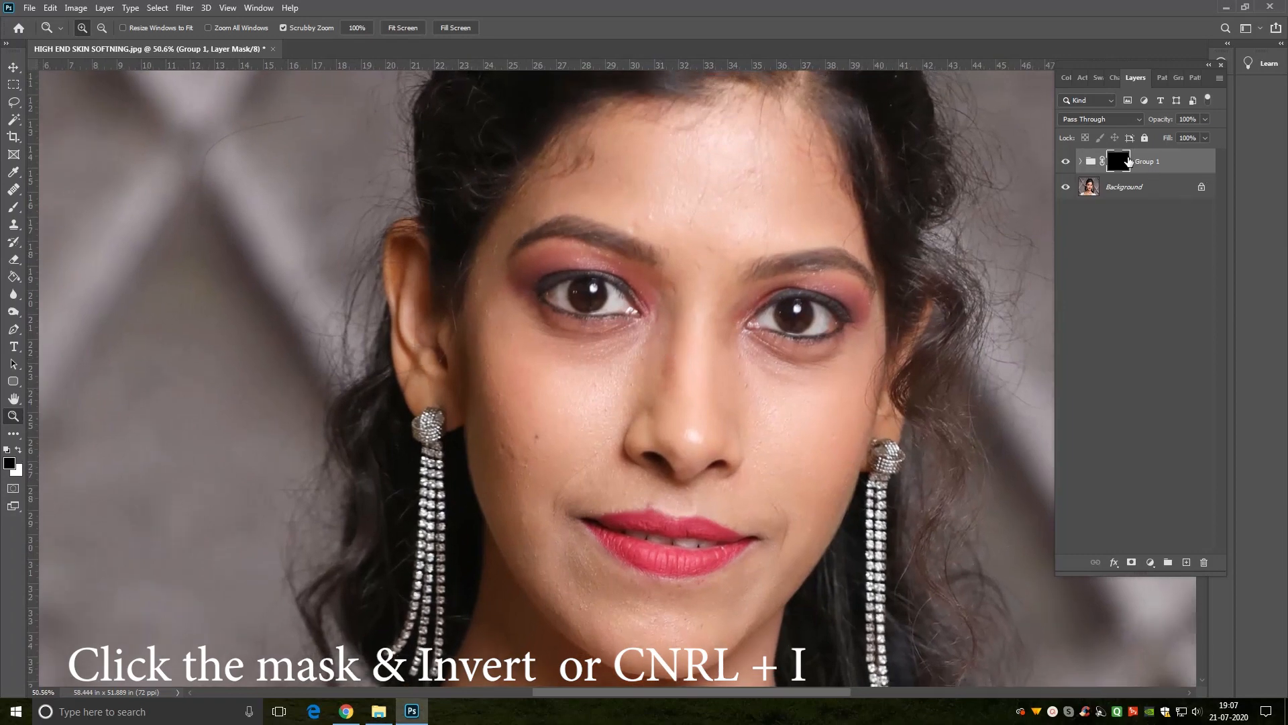
pyautogui.click(14, 210)
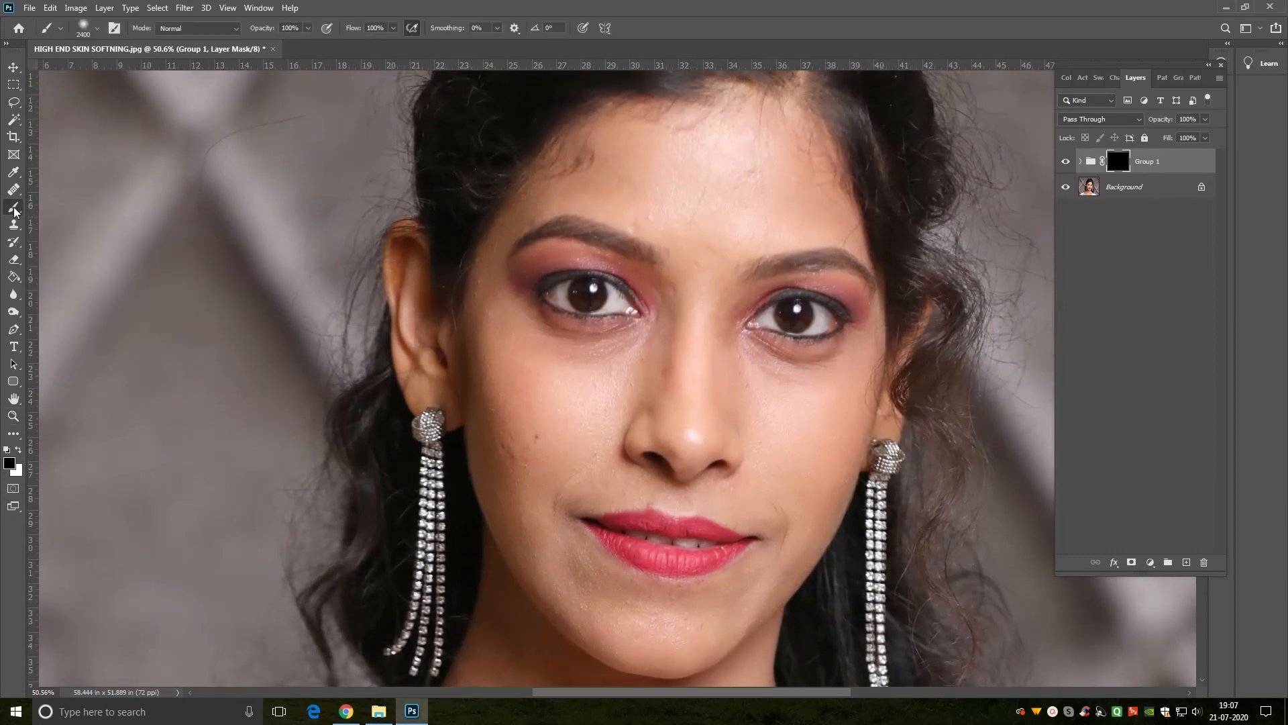
pyautogui.rightClick(14, 209)
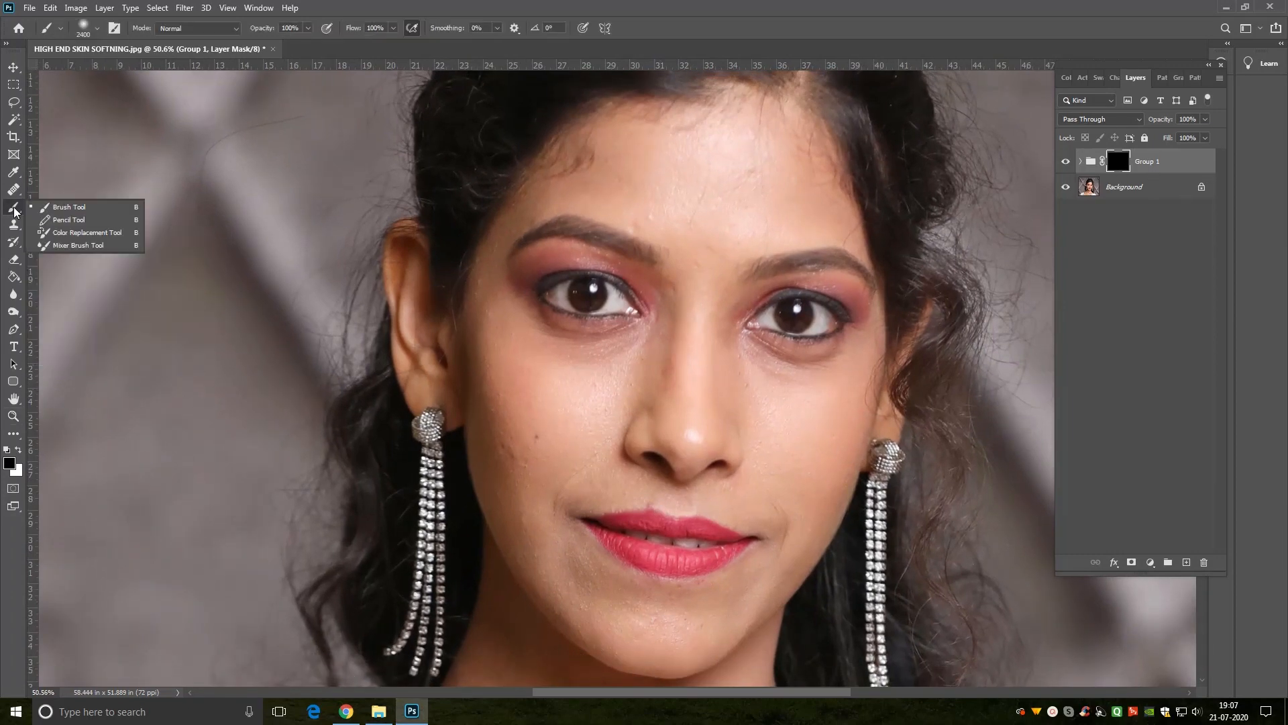
pyautogui.click(65, 209)
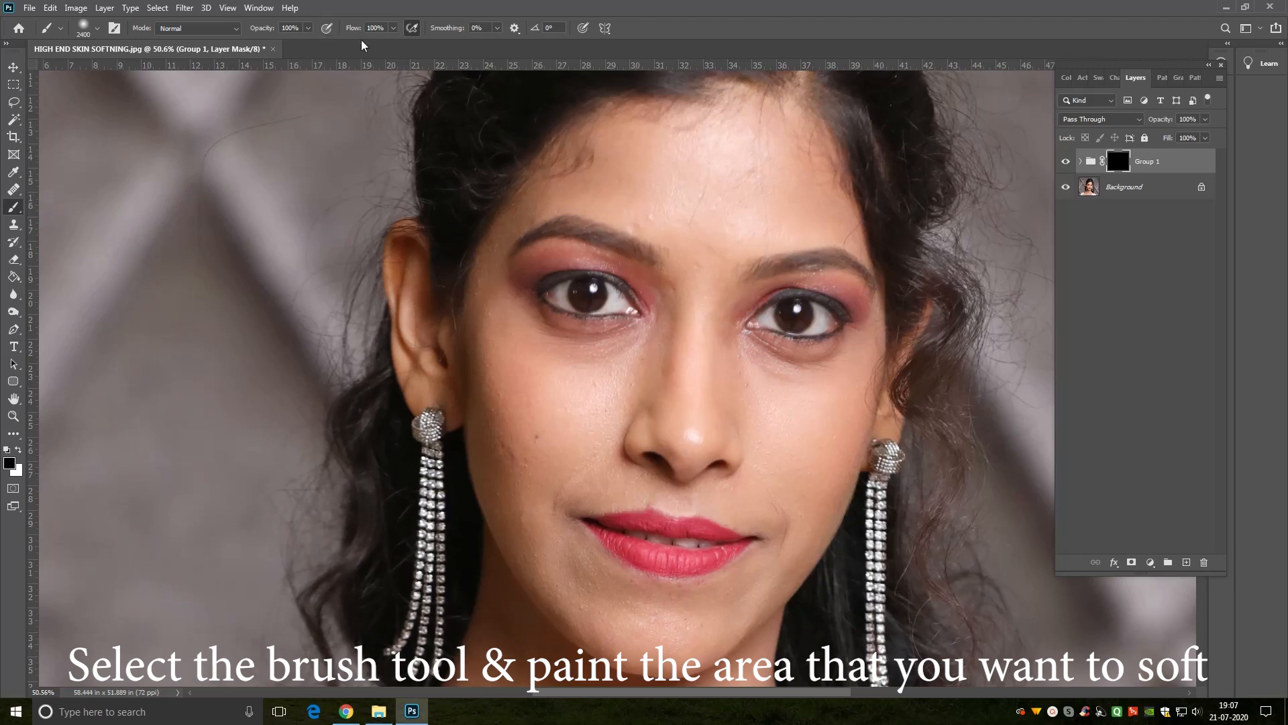
pyautogui.click(411, 29)
pyautogui.click(386, 27)
pyautogui.press('v')
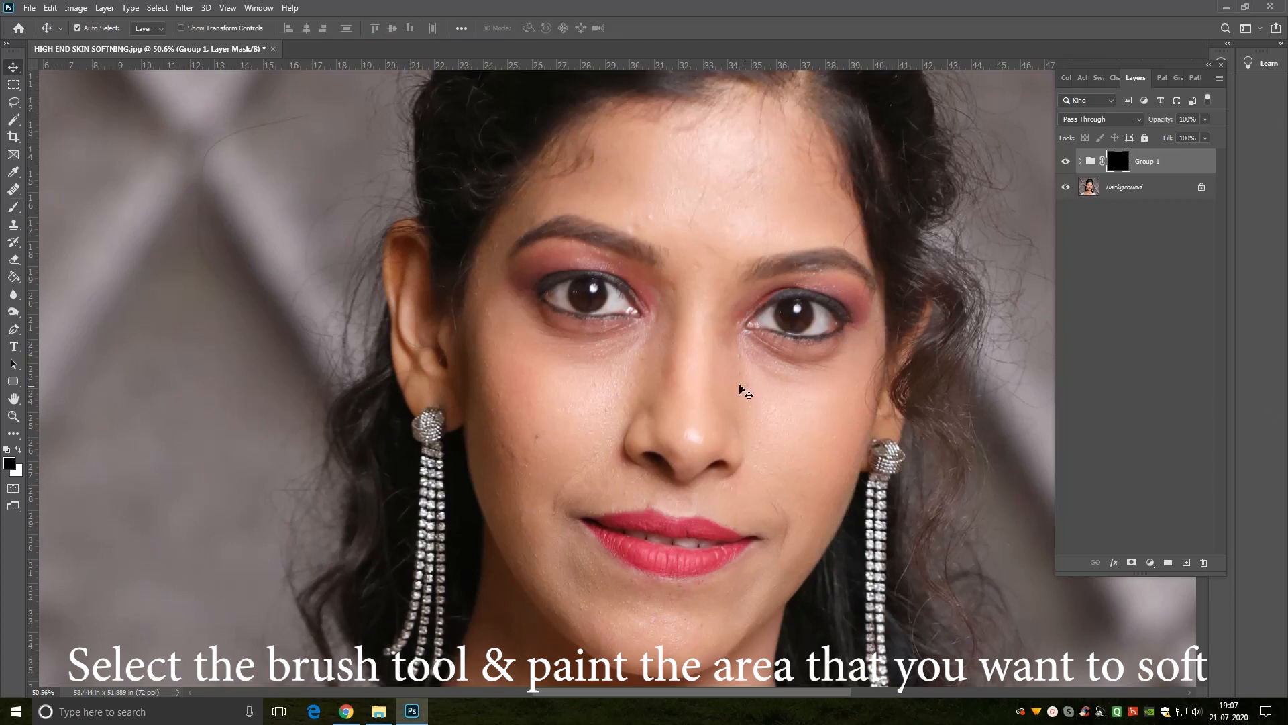
pyautogui.click(13, 207)
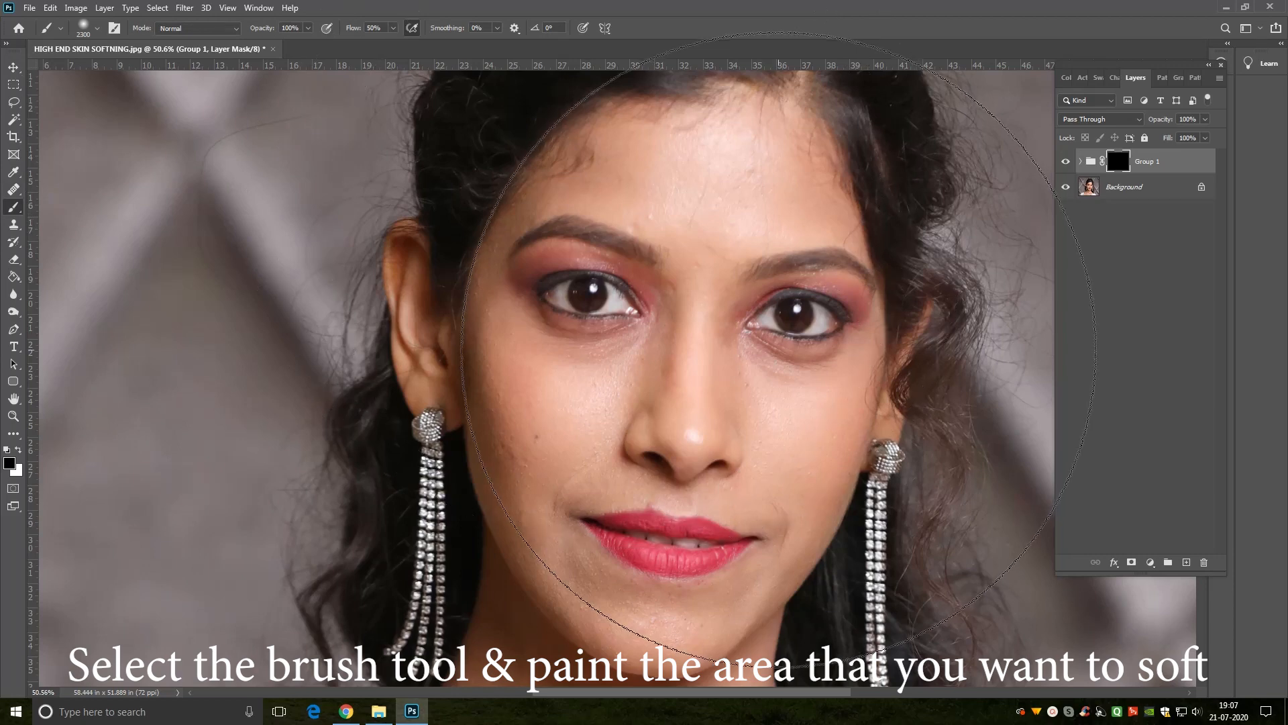
# Step: Choose the Soft Round brush preset with 0% hardness and reduce its size to about 125 px
pyautogui.press('[')
pyautogui.press('[')
pyautogui.press('[')
pyautogui.press('[')
pyautogui.press('[')
pyautogui.press('[')
pyautogui.press('[')
pyautogui.press('[')
pyautogui.press('[')
pyautogui.press('[')
pyautogui.press('[')
pyautogui.press('[')
pyautogui.press('[')
pyautogui.press('[')
pyautogui.press('[')
pyautogui.press('[')
pyautogui.press('[')
pyautogui.press('[')
pyautogui.press('[')
pyautogui.press('[')
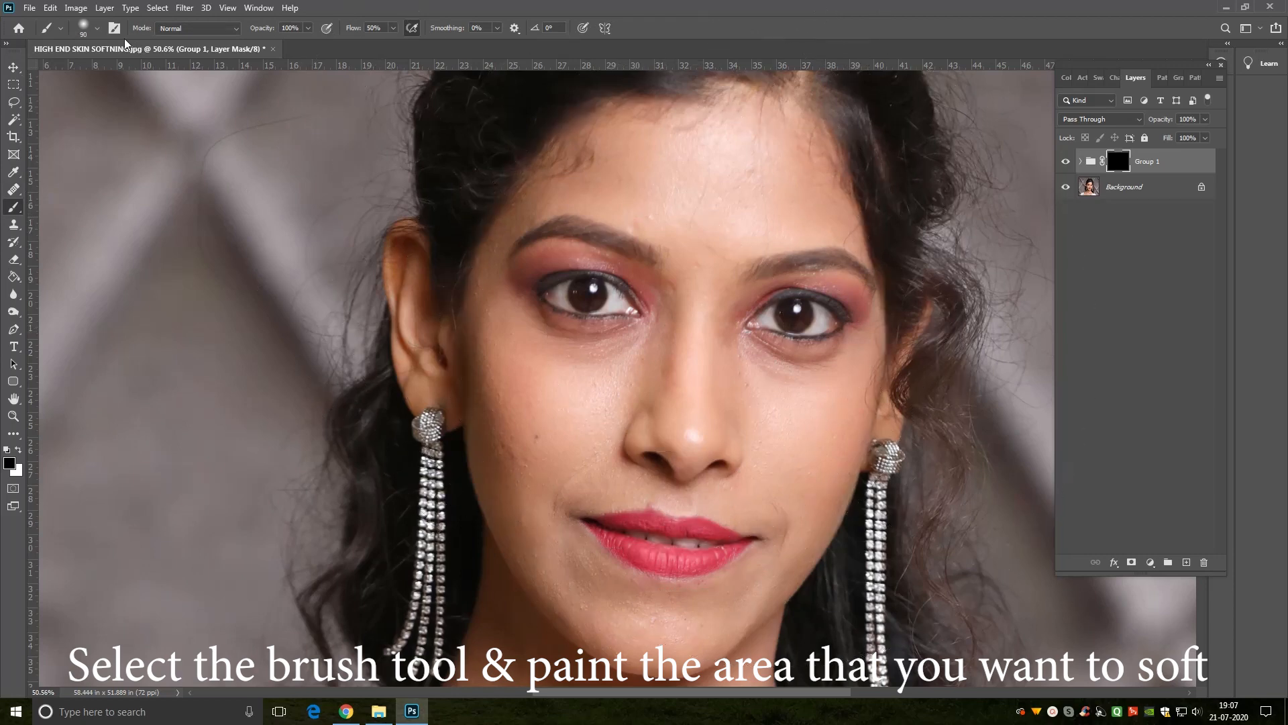
pyautogui.click(97, 28)
pyautogui.press('[')
pyautogui.press('[')
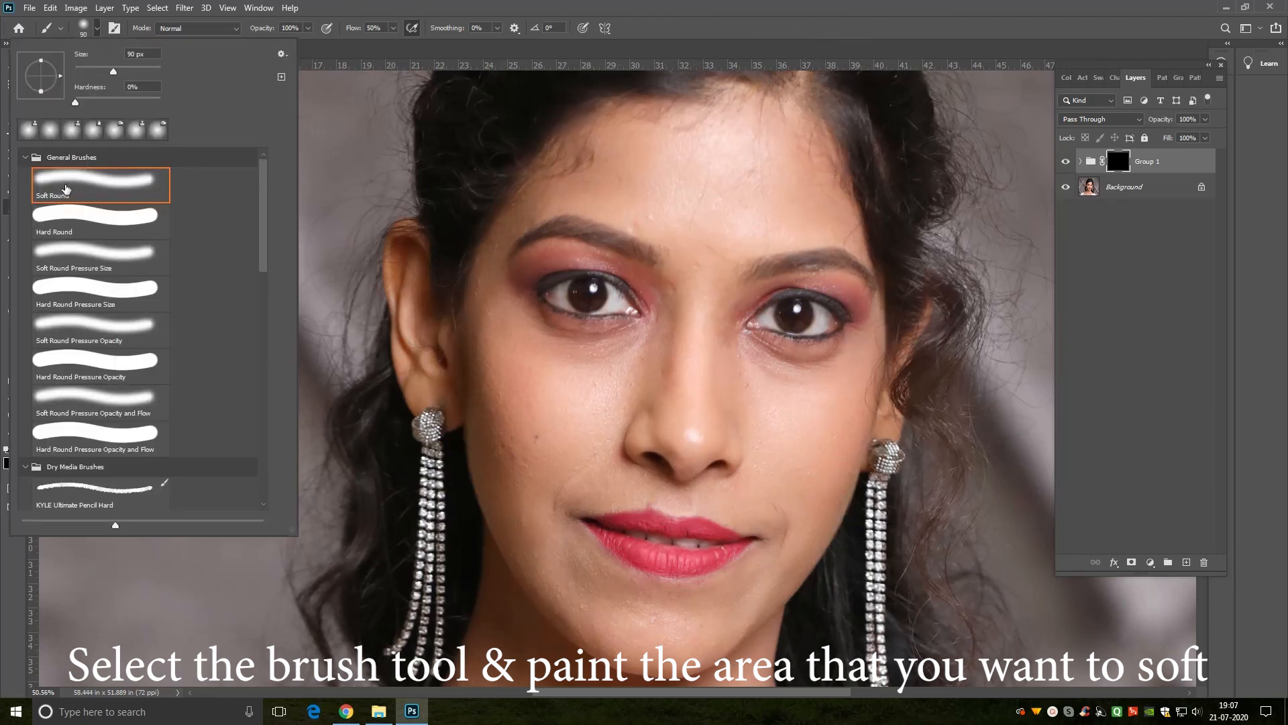
pyautogui.click(64, 187)
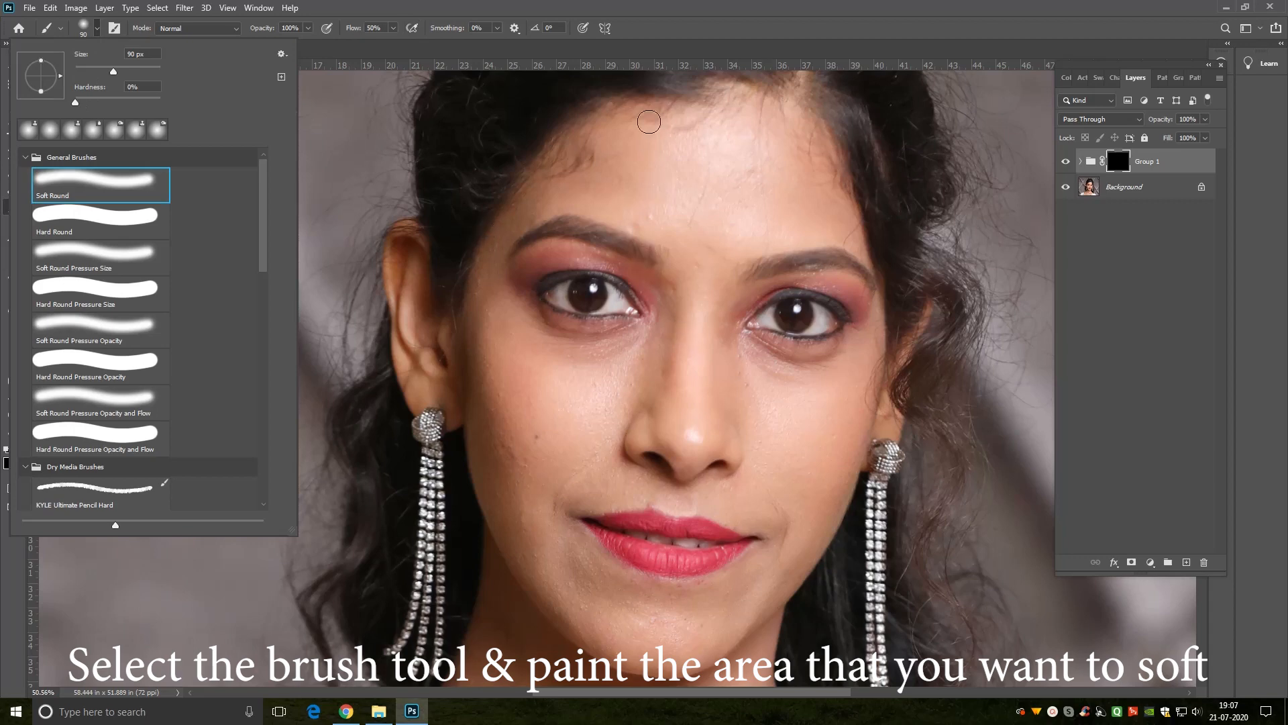
pyautogui.click(674, 51)
pyautogui.press(']')
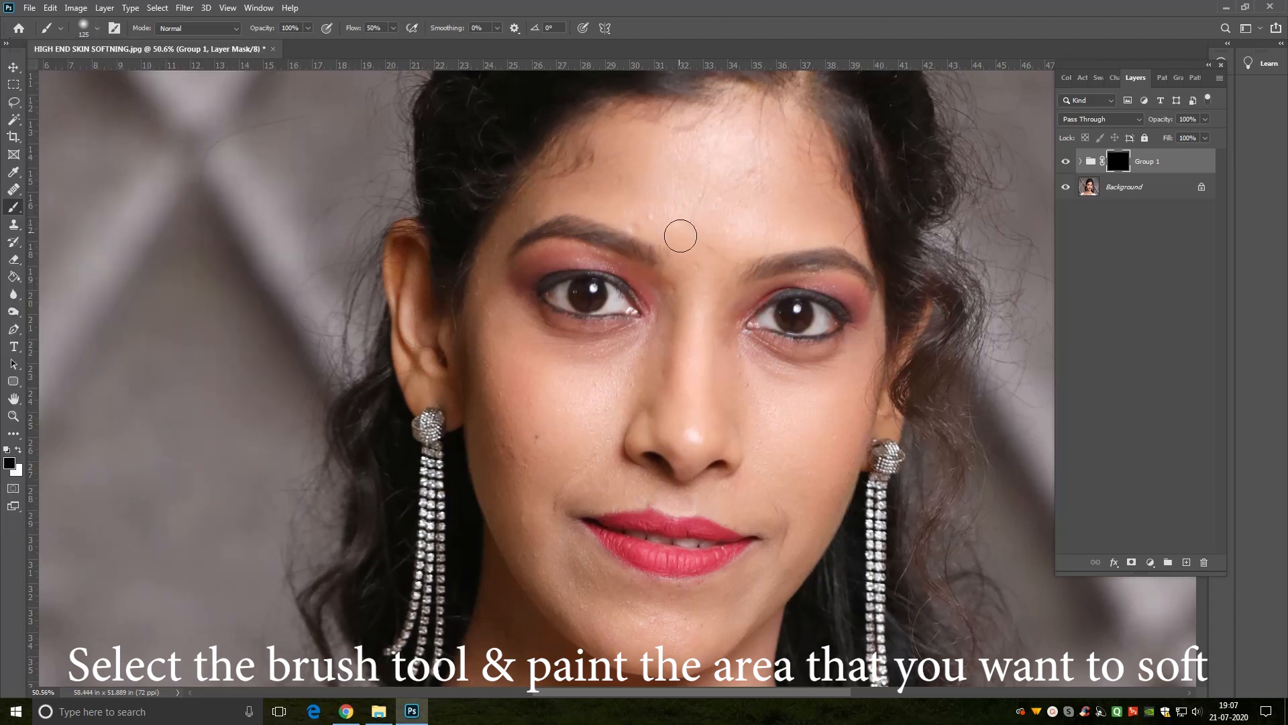
# Step: Paint white on the group mask over the cheek, nose side and jaw on the image's left, varying the brush size
pyautogui.press(']')
pyautogui.press(']')
pyautogui.press(']')
pyautogui.press('x')
pyautogui.moveTo(534, 379)
pyautogui.mouseDown()
pyautogui.moveTo(613, 377)
pyautogui.moveTo(561, 435)
pyautogui.moveTo(613, 385)
pyautogui.moveTo(526, 402)
pyautogui.moveTo(532, 451)
pyautogui.moveTo(565, 436)
pyautogui.moveTo(557, 465)
pyautogui.moveTo(624, 366)
pyautogui.moveTo(540, 357)
pyautogui.moveTo(501, 331)
pyautogui.moveTo(490, 379)
pyautogui.moveTo(517, 522)
pyautogui.moveTo(569, 435)
pyautogui.mouseUp()
pyautogui.press('[')
pyautogui.press('[')
pyautogui.moveTo(654, 425)
pyautogui.mouseDown()
pyautogui.moveTo(670, 308)
pyautogui.moveTo(660, 412)
pyautogui.moveTo(622, 486)
pyautogui.mouseUp()
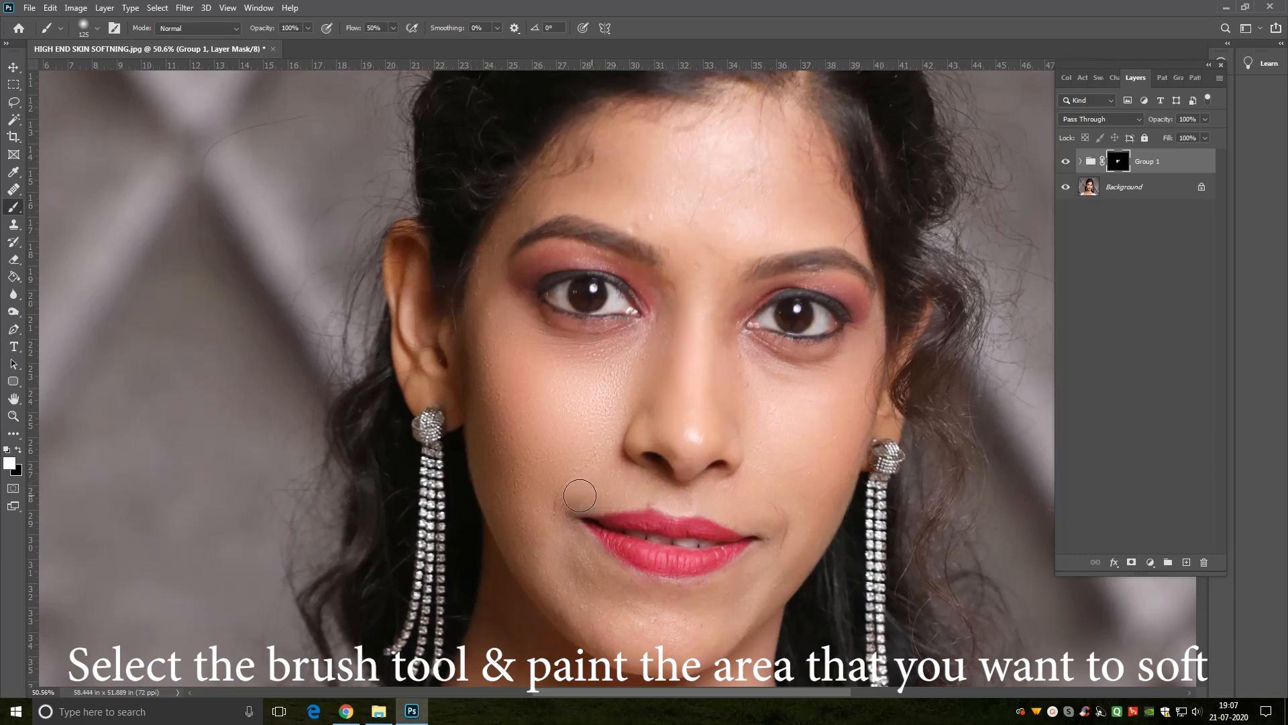
pyautogui.press(']')
pyautogui.press(']')
pyautogui.press(']')
pyautogui.moveTo(549, 551)
pyautogui.mouseDown()
pyautogui.moveTo(641, 637)
pyautogui.moveTo(628, 608)
pyautogui.moveTo(579, 579)
pyautogui.mouseUp()
# Step: Paint white on the group mask over the nose, the cheek on the image's right, the chin and the jawline
pyautogui.press('[')
pyautogui.press('[')
pyautogui.moveTo(721, 404); pyautogui.dragTo(726, 336)
pyautogui.press(']')
pyautogui.press(']')
pyautogui.press('[')
# Step: Reveal the softening around the eye on the image's left and the nose bridge, using a small brush of about 70 to 100 px
pyautogui.press('[')
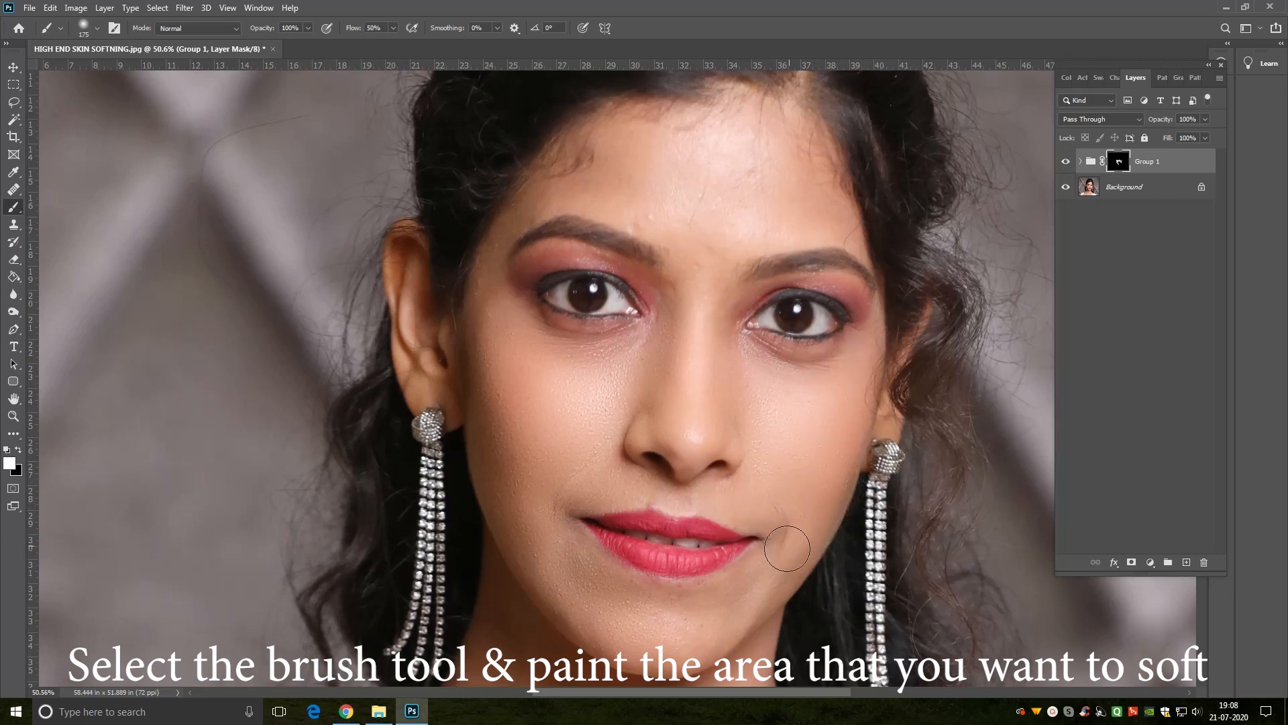
pyautogui.moveTo(717, 630)
pyautogui.mouseDown()
pyautogui.moveTo(797, 556)
pyautogui.moveTo(809, 522)
pyautogui.mouseUp()
pyautogui.hotkey('ctrl', '-')
pyautogui.press('[')
pyautogui.press('[')
pyautogui.press('[')
pyautogui.press('[')
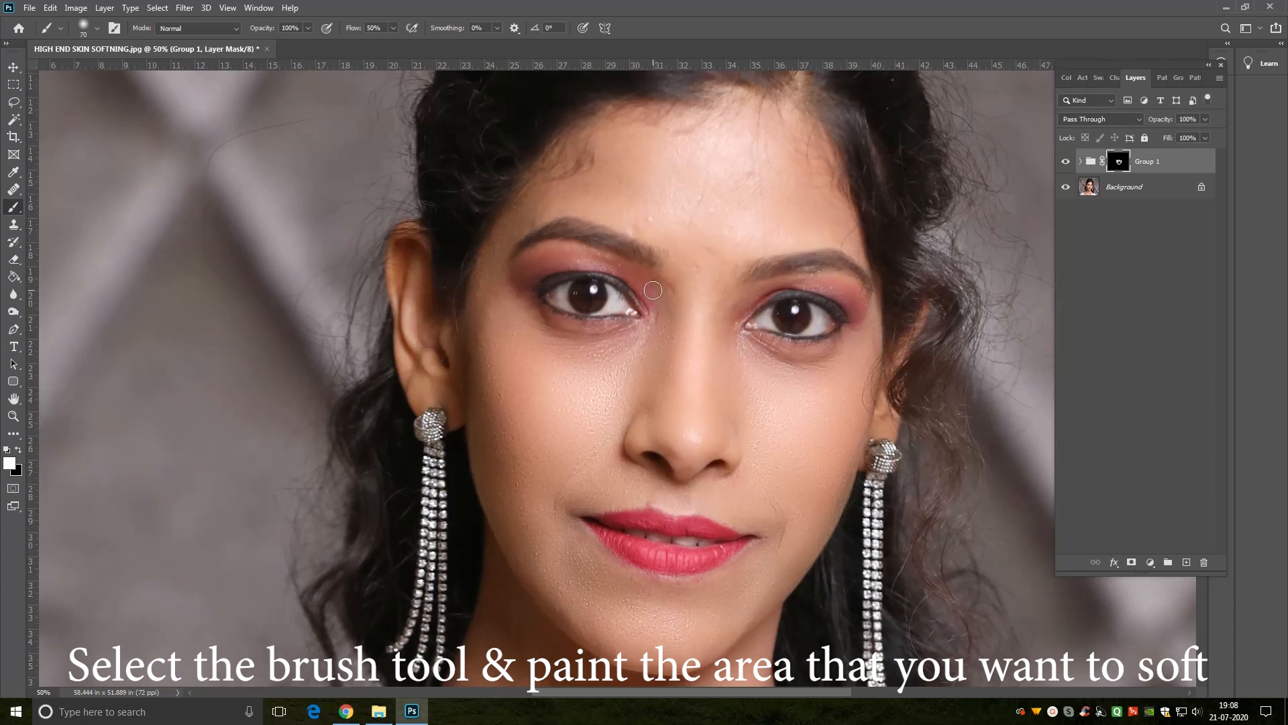
pyautogui.press('[')
pyautogui.press('[')
pyautogui.press('[')
pyautogui.press(']')
pyautogui.press(']')
pyautogui.press(']')
pyautogui.press(']')
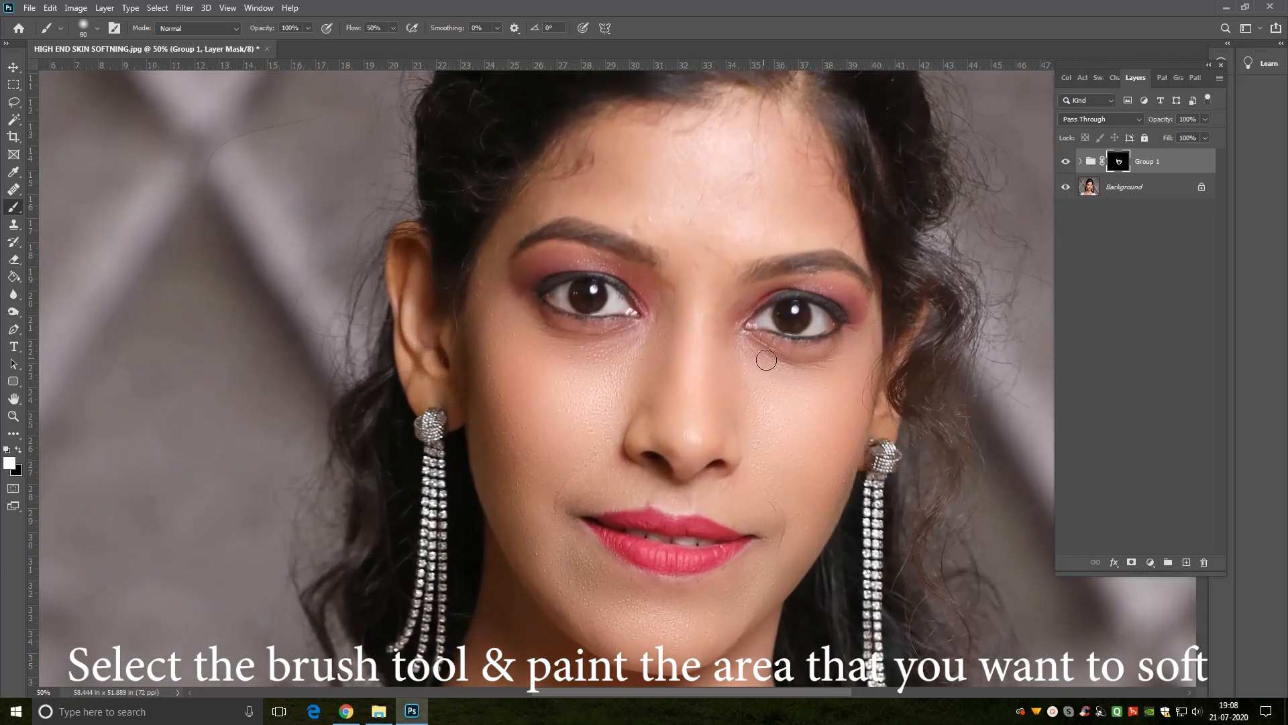
pyautogui.press('[')
pyautogui.press('[')
# Step: Paint white on the mask between the eyebrows and around the eye on the image's right, reducing the brush to about 60 px
pyautogui.press(']')
pyautogui.press(']')
pyautogui.press(']')
pyautogui.press(']')
pyautogui.press(']')
pyautogui.press(']')
pyautogui.press('[')
pyautogui.press('[')
pyautogui.press('[')
pyautogui.press('[')
pyautogui.press('[')
pyautogui.press('[')
pyautogui.press('[')
pyautogui.press('[')
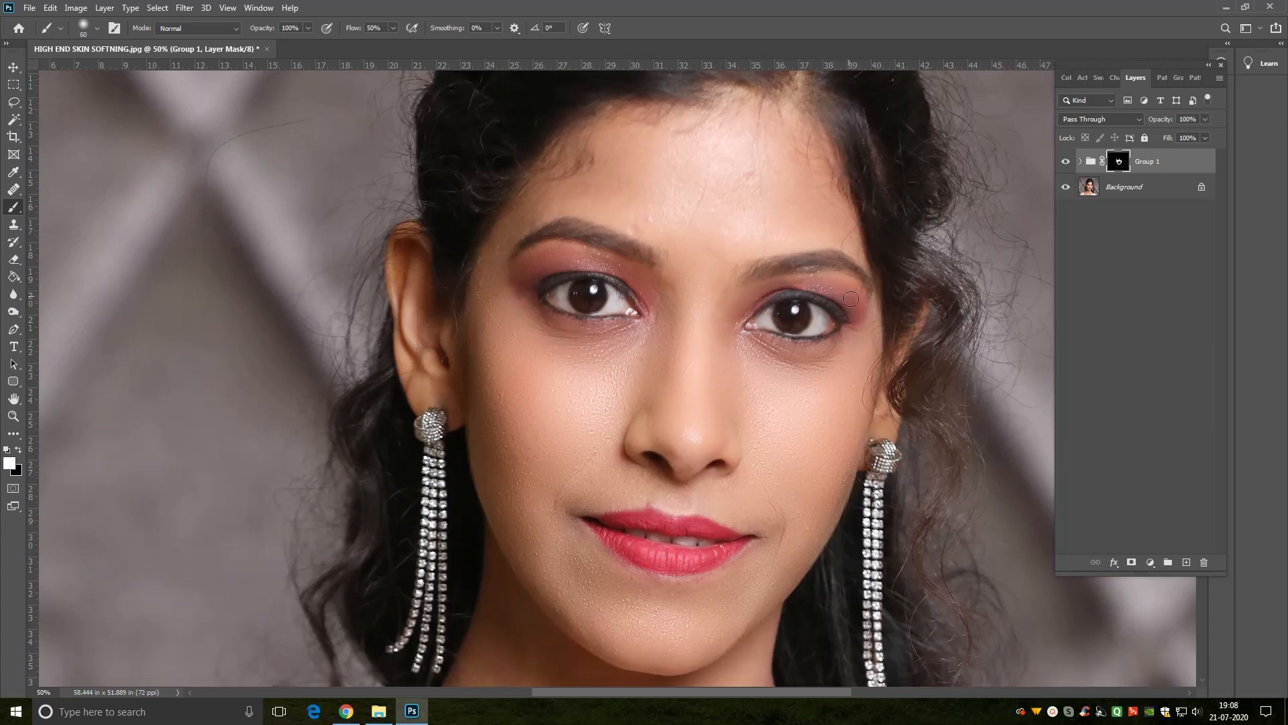
# Step: Enlarge the brush and reveal the softening across the forehead on the group mask
pyautogui.press(']')
pyautogui.press(']')
pyautogui.press(']')
pyautogui.press(']')
pyautogui.press(']')
pyautogui.press(']')
pyautogui.press('[')
# Step: Paint white on the group mask over the neck and upper chest with a brush of about 250 px
pyautogui.press(']')
pyautogui.hotkey('ctrl', '-')
pyautogui.scroll(-5, 763, 454)
pyautogui.press(']')
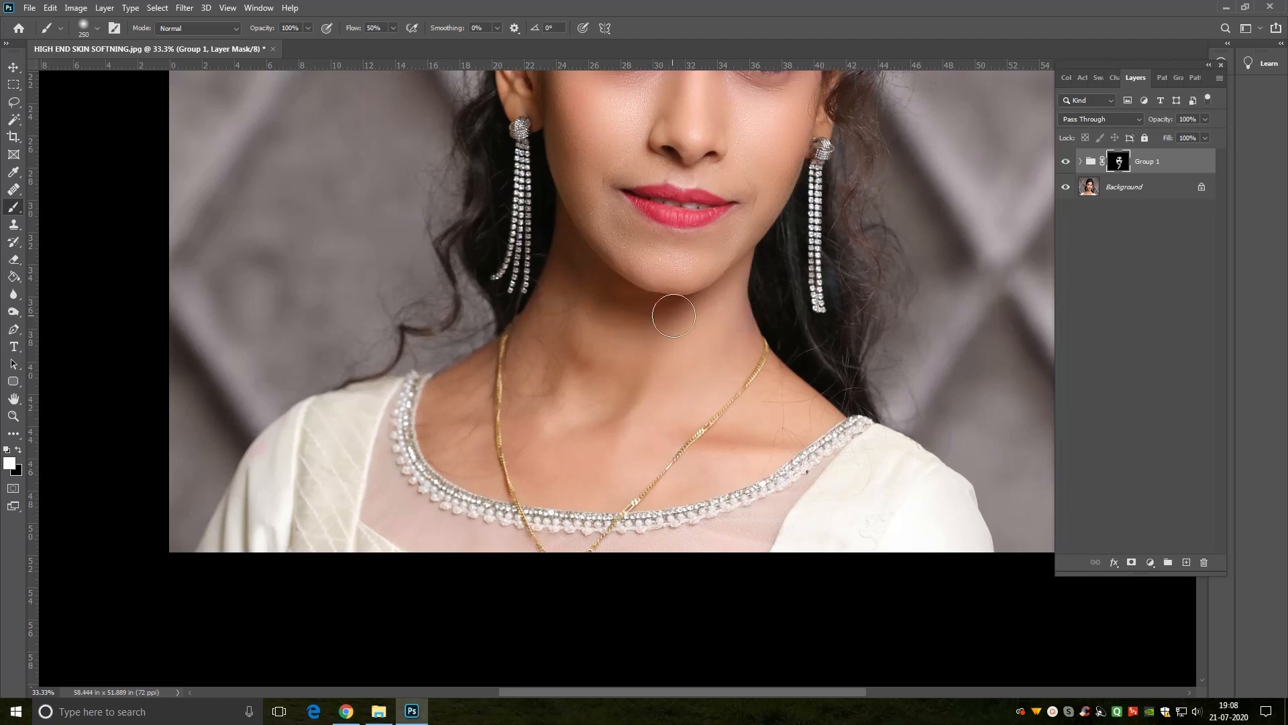
pyautogui.press(']')
pyautogui.press('[')
pyautogui.press('[')
pyautogui.press('[')
pyautogui.hotkey('ctrl', '-')
pyautogui.moveTo(558, 193); pyautogui.dragTo(642, 432)
# Step: Compare the whole portrait with and without the softening group, and examine the face up close
pyautogui.hotkey('ctrl', '0')
pyautogui.press('z')
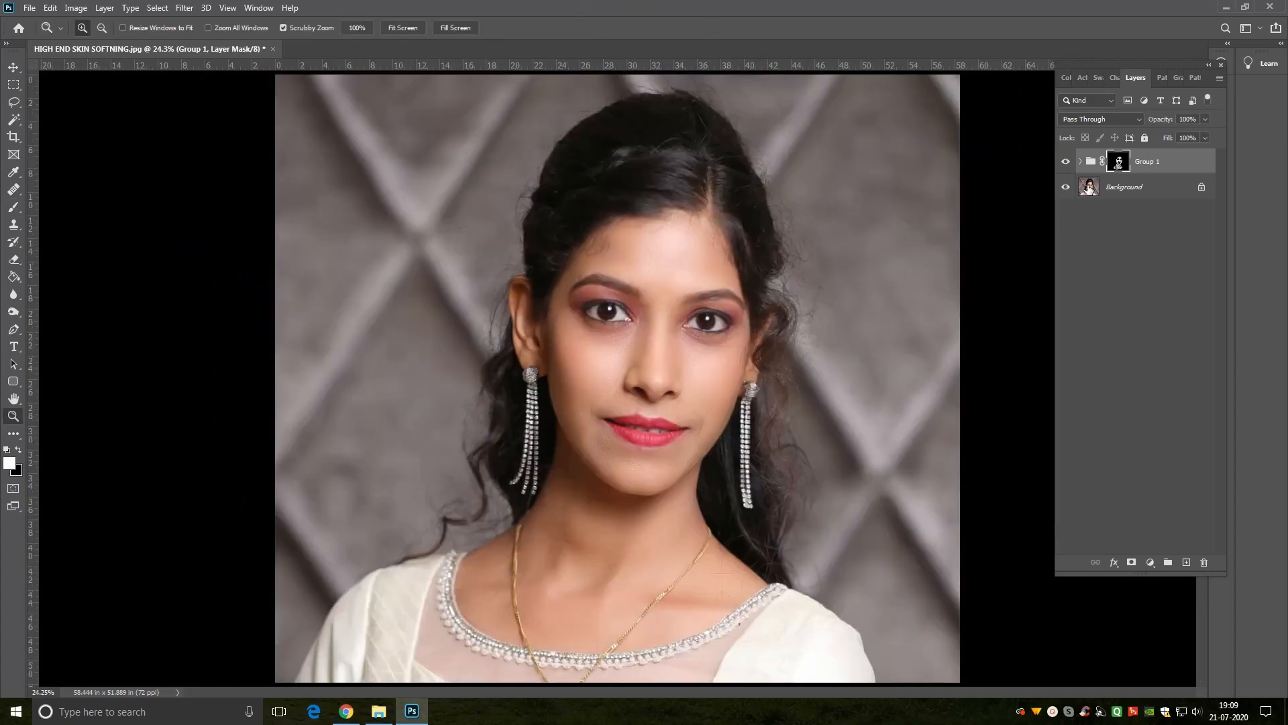
pyautogui.hotkey('ctrl', '+')
pyautogui.click(1066, 164)
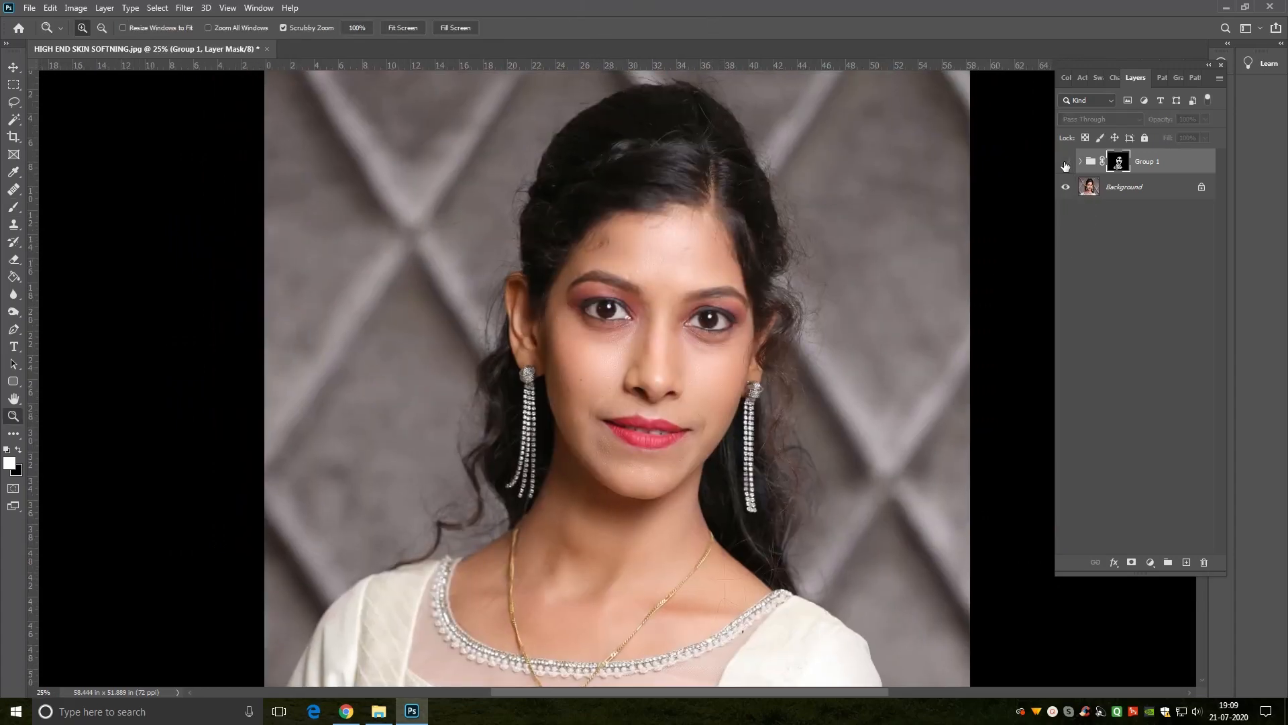
pyautogui.click(1065, 164)
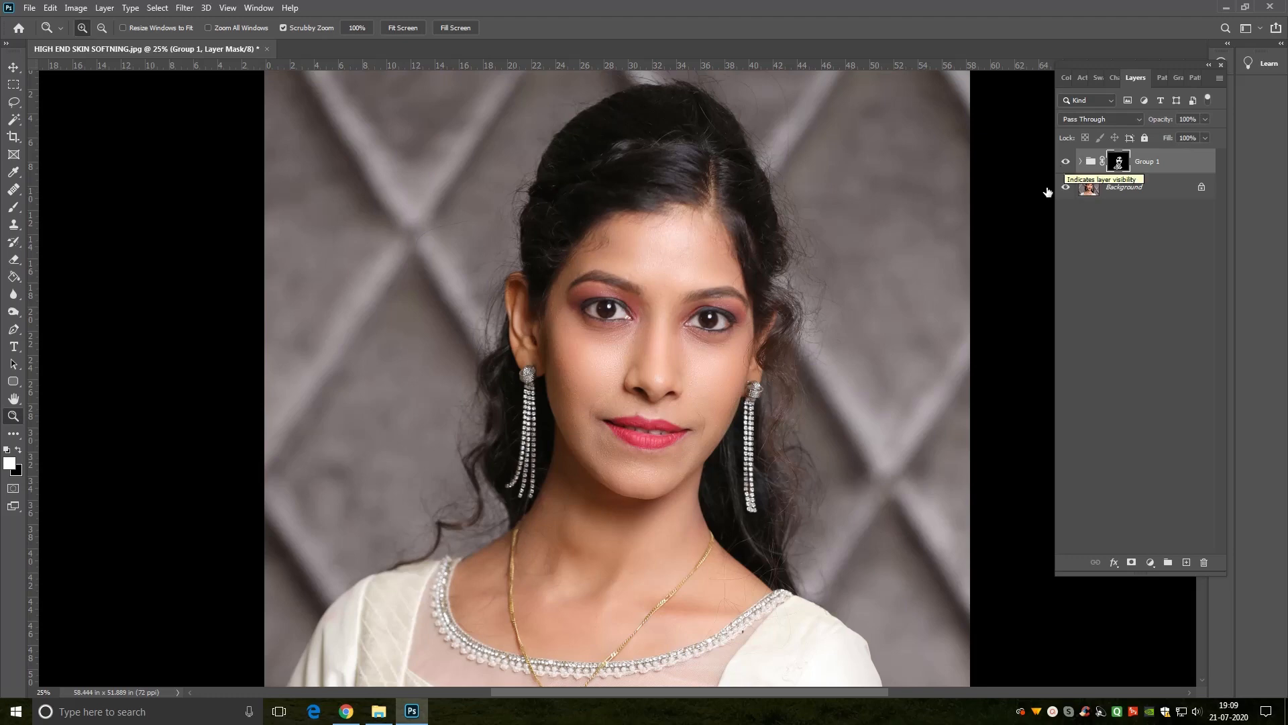
pyautogui.rightClick(775, 322)
pyautogui.click(781, 325)
pyautogui.click(639, 340)
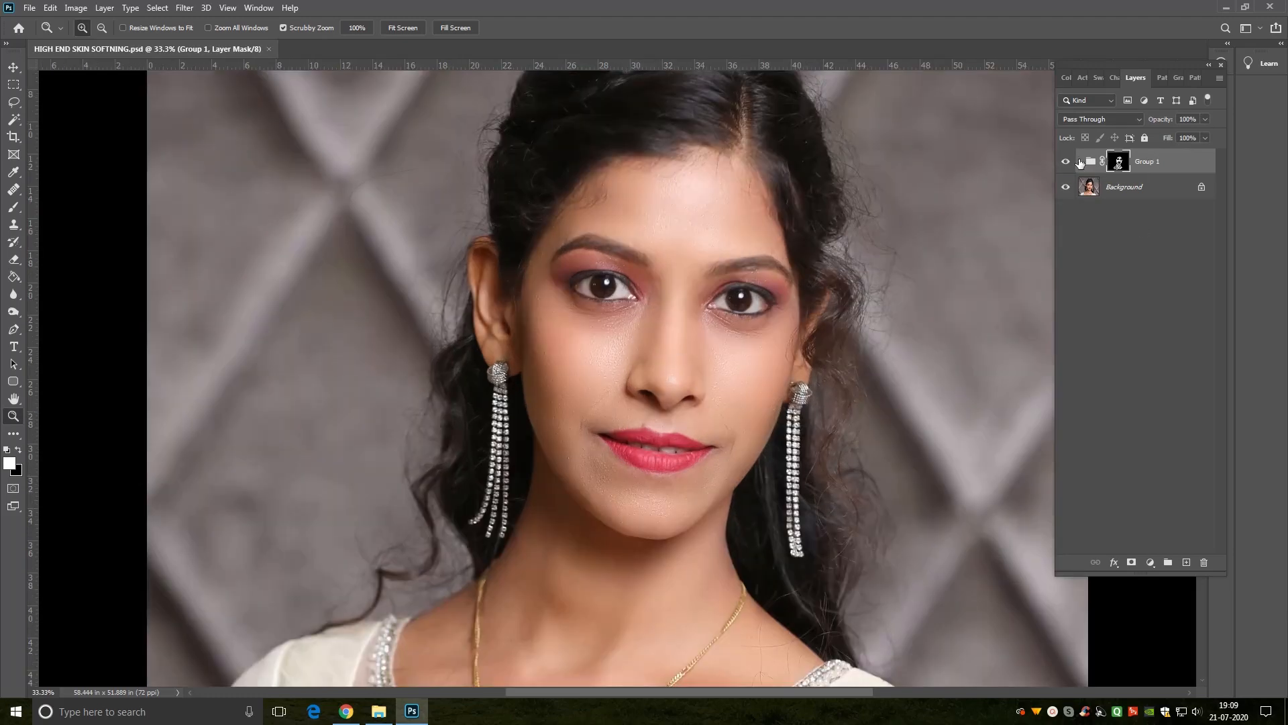
# Step: Expand the group, reopen the TEXTURE layer's High Pass smart filter and apply it with a radius of 4 pixels
pyautogui.click(1080, 161)
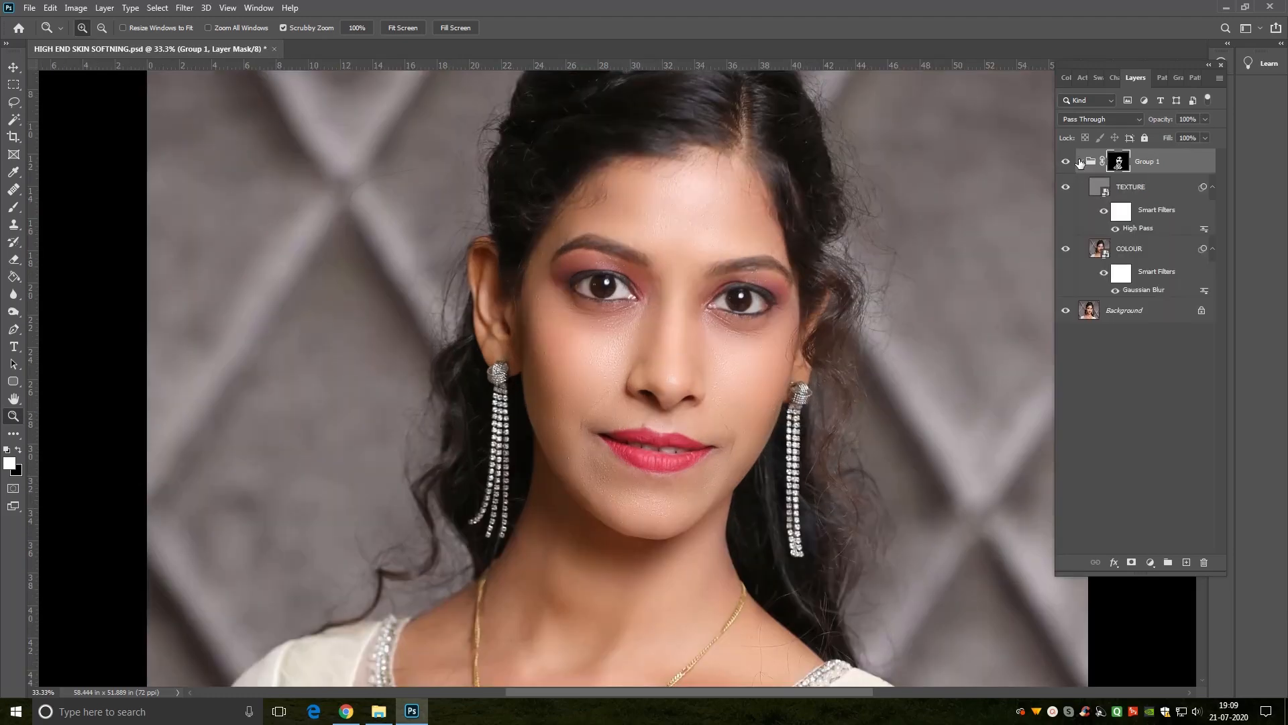
pyautogui.doubleClick(1132, 230)
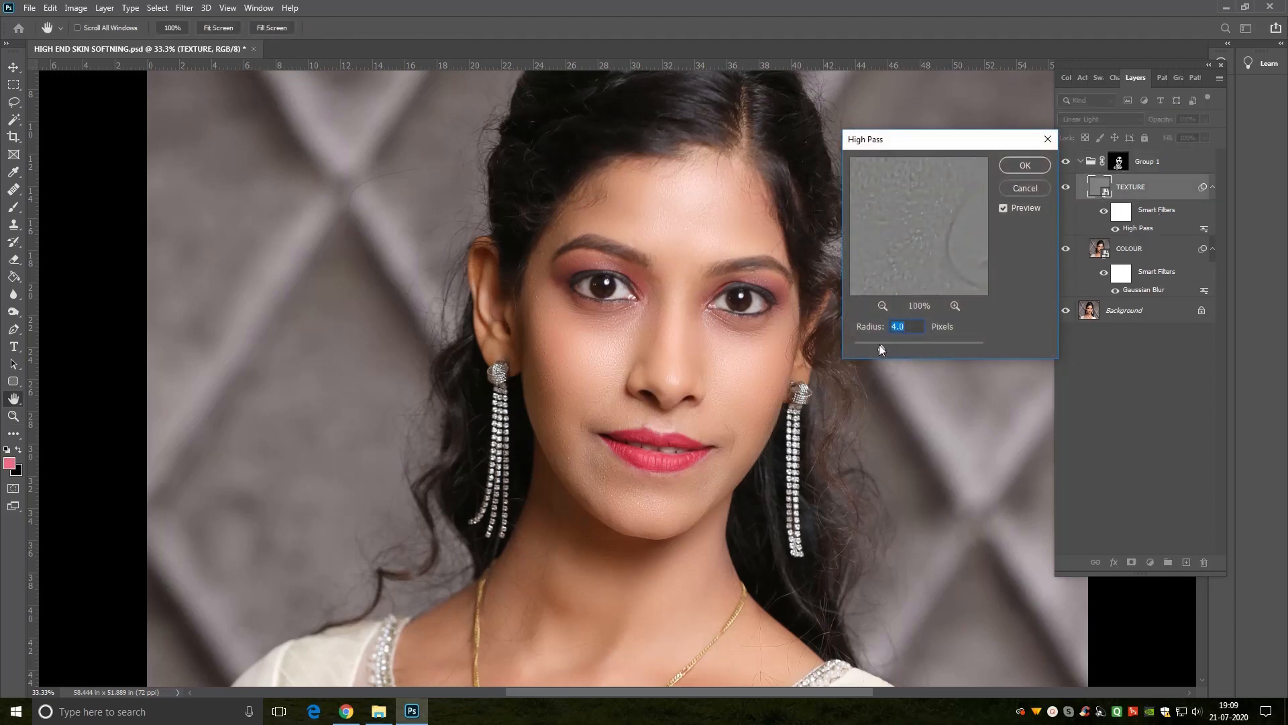
pyautogui.moveTo(868, 349)
pyautogui.mouseDown()
pyautogui.moveTo(909, 346)
pyautogui.moveTo(866, 346)
pyautogui.mouseUp()
pyautogui.doubleClick(910, 326)
pyautogui.write('4')
pyautogui.press('Tab')
pyautogui.click(1024, 165)
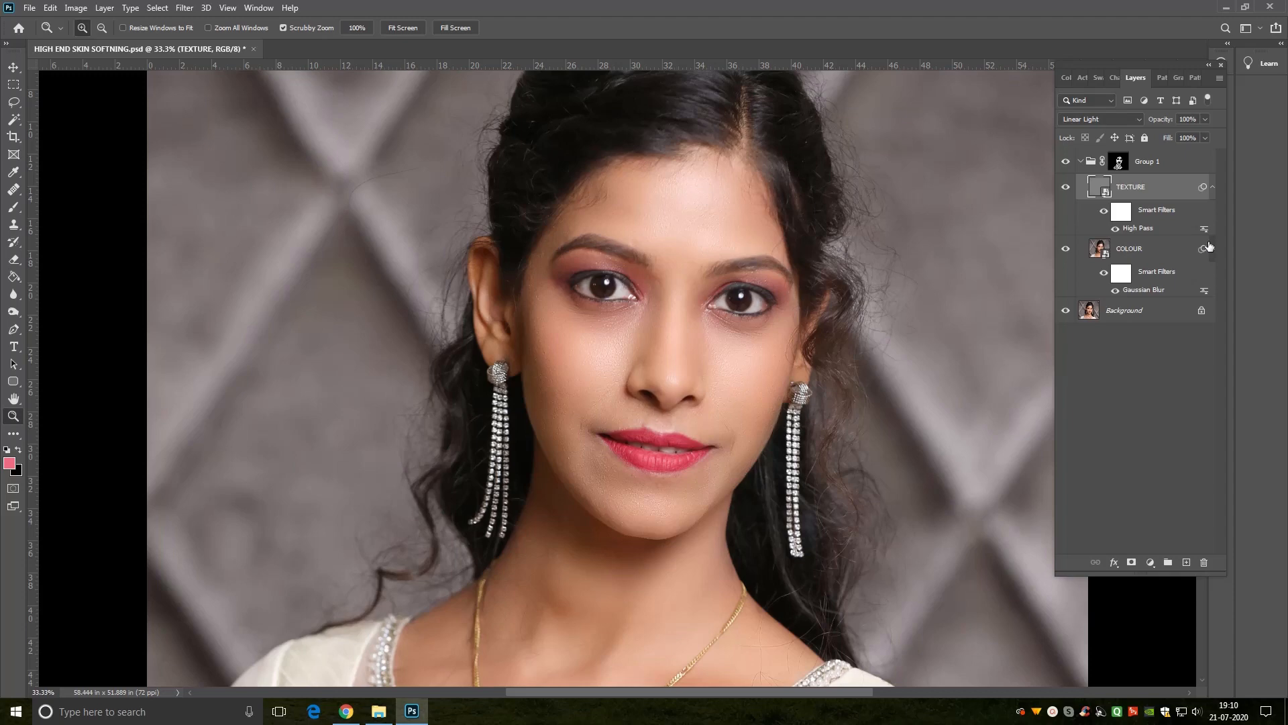
# Step: Set the radius of the COLOUR layer's Gaussian Blur smart filter to 25 pixels
pyautogui.click(1119, 293)
pyautogui.doubleClick(1141, 294)
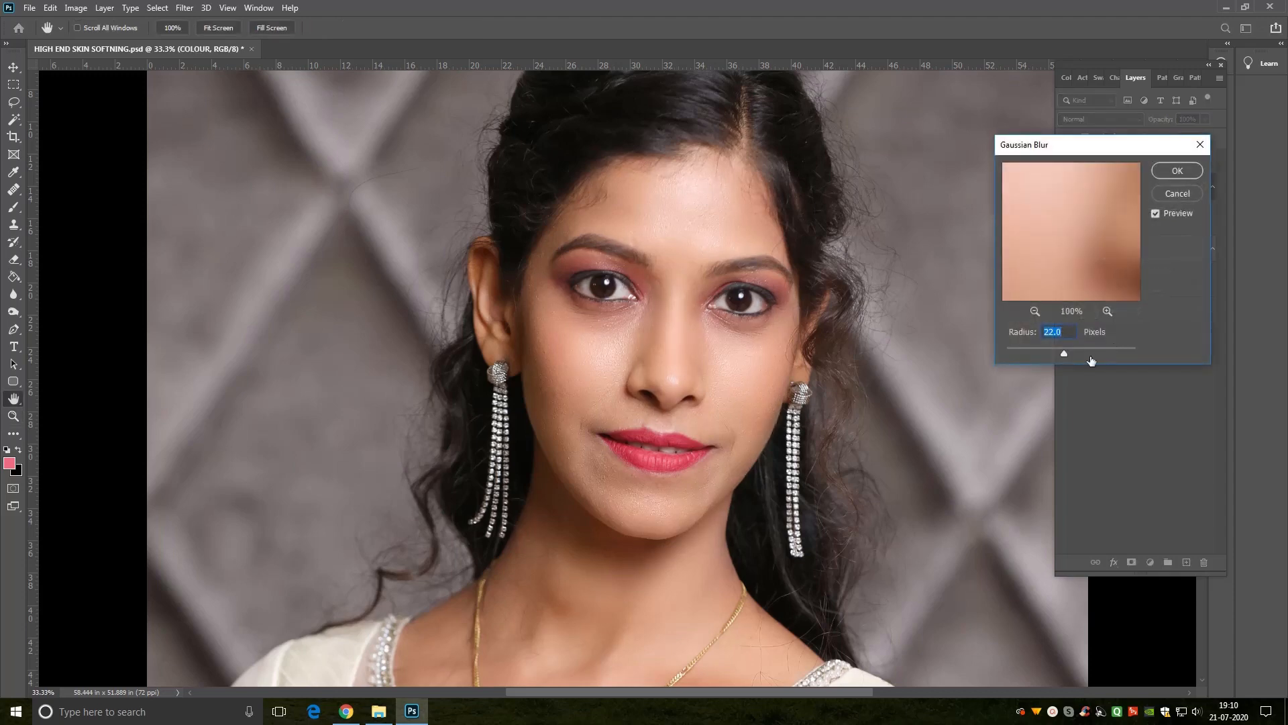
pyautogui.moveTo(1071, 353); pyautogui.dragTo(1049, 351)
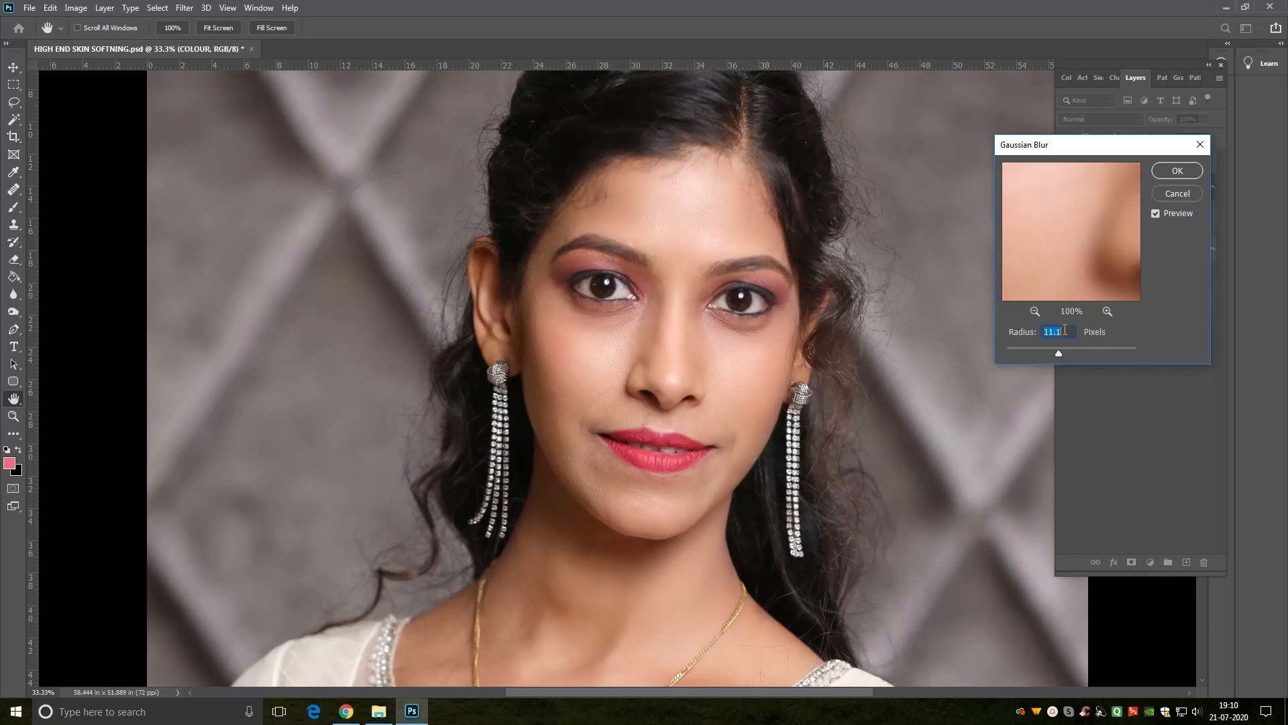
pyautogui.write('25')
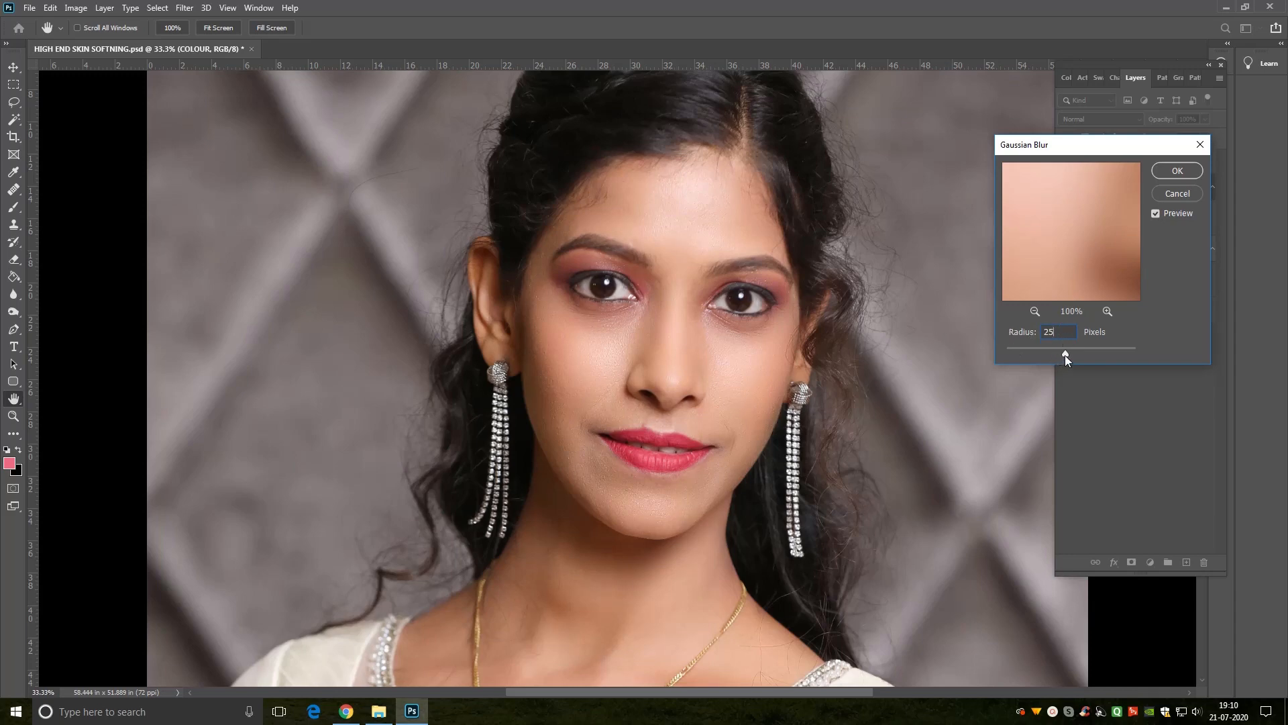
pyautogui.click(1154, 214)
pyautogui.click(1176, 173)
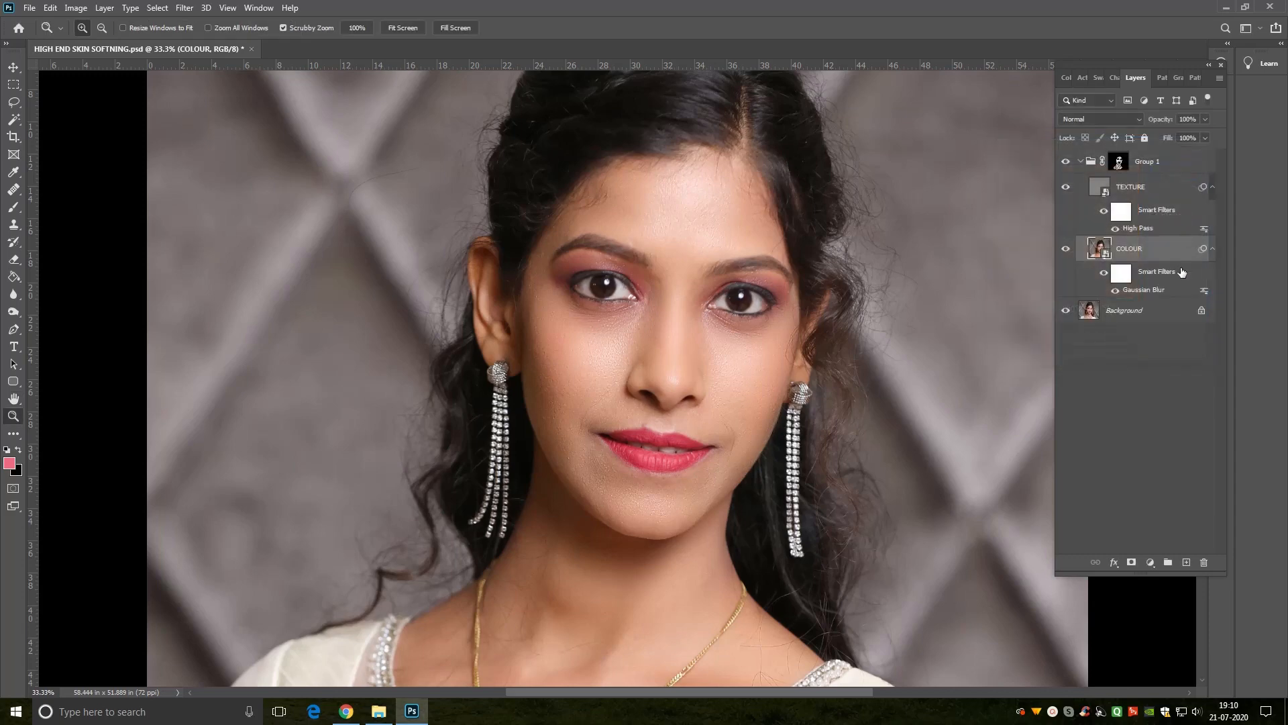
# Step: Collapse the group and compare the portrait with and without it
pyautogui.click(1080, 162)
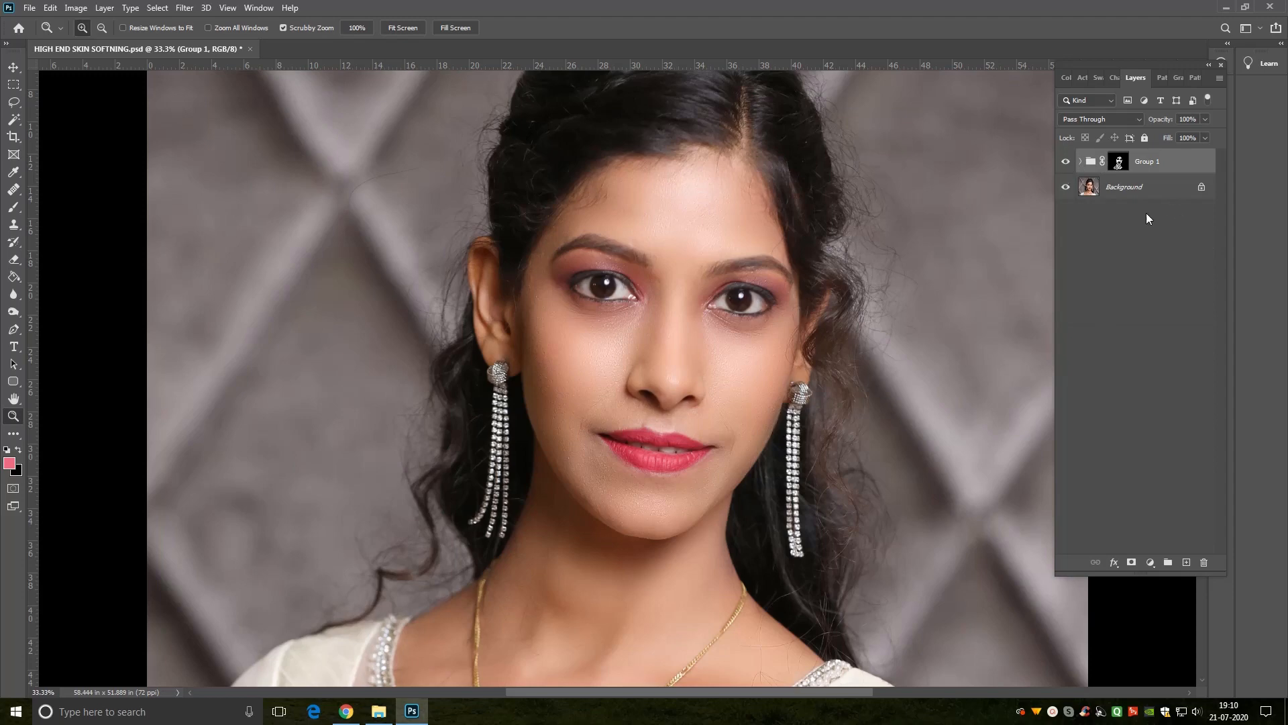
pyautogui.click(1066, 163)
pyautogui.click(1066, 164)
pyautogui.hotkey('ctrl', '-')
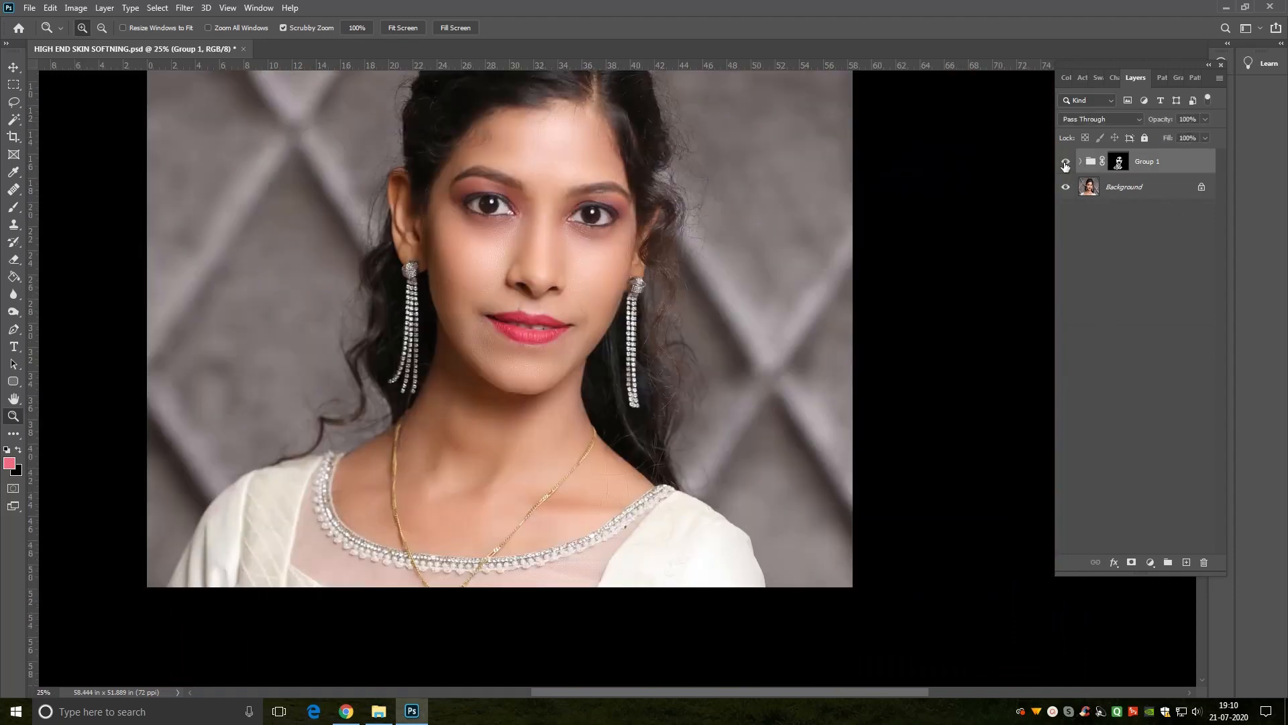